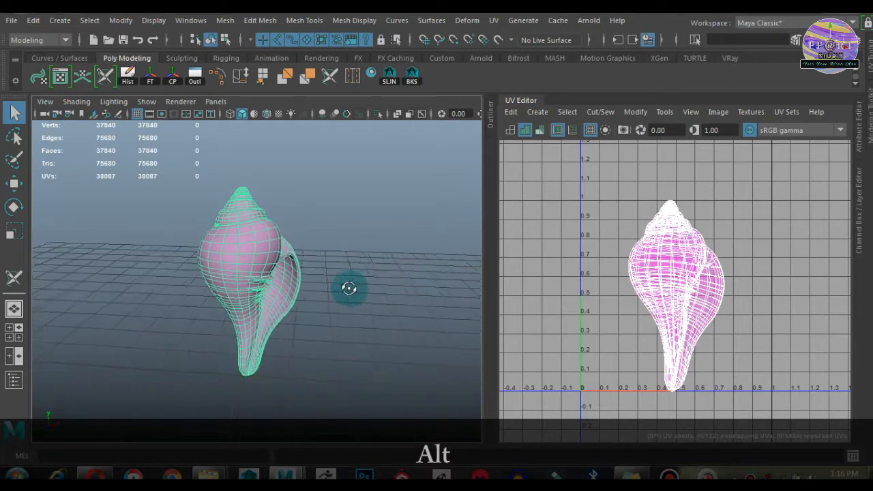
Step: Show the UV Toolkit alongside the UV Editor for the selected seashell
{"action": "left_click", "coordinate": [717, 295], "text": "alt"}
{"action": "right_click_drag", "start_coordinate": [715, 291], "coordinate": [737, 301], "text": "alt"}
{"action": "middle_click_drag", "start_coordinate": [737, 301], "coordinate": [727, 297], "text": "alt"}
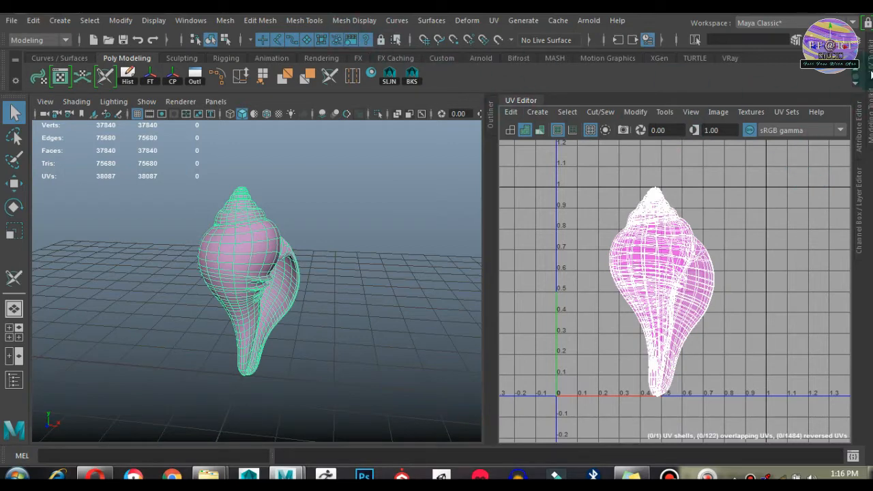
{"action": "left_click", "coordinate": [871, 73]}
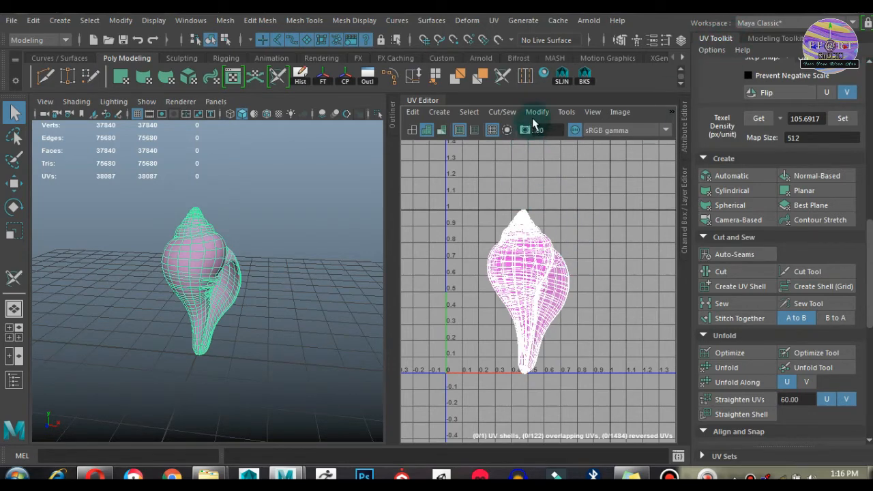
{"action": "left_click", "coordinate": [566, 113]}
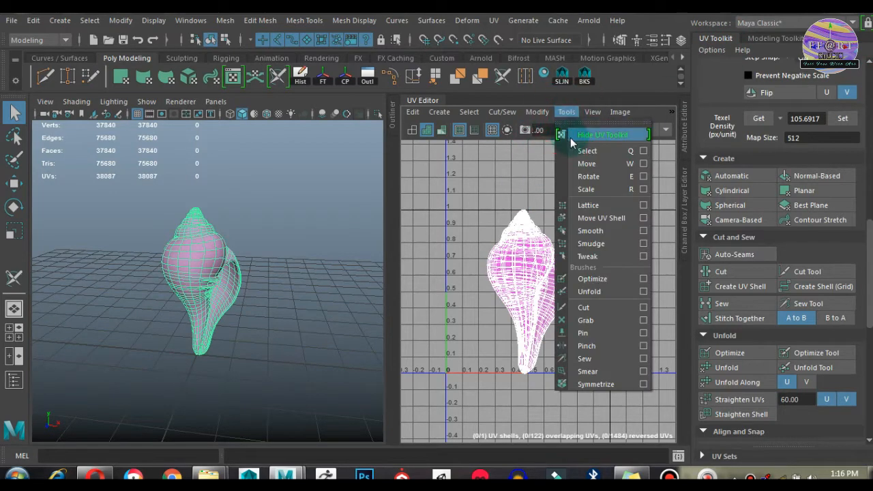
{"action": "left_click", "coordinate": [538, 162]}
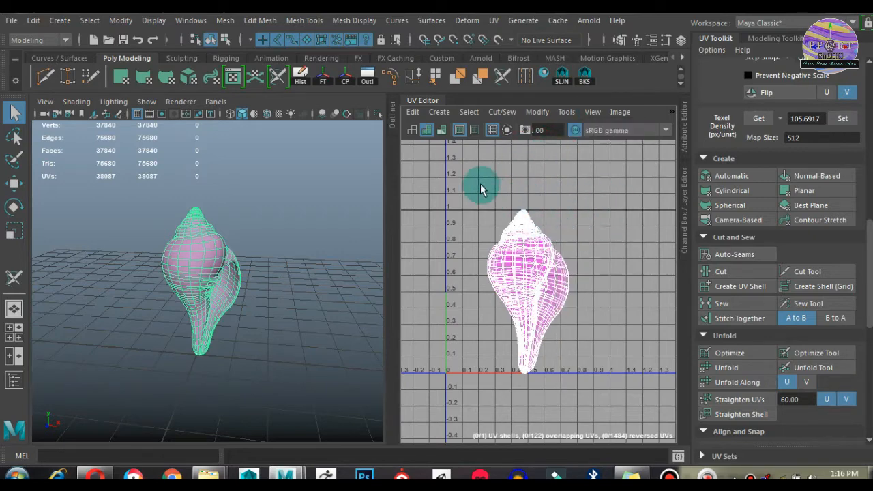
{"action": "left_click", "coordinate": [494, 21]}
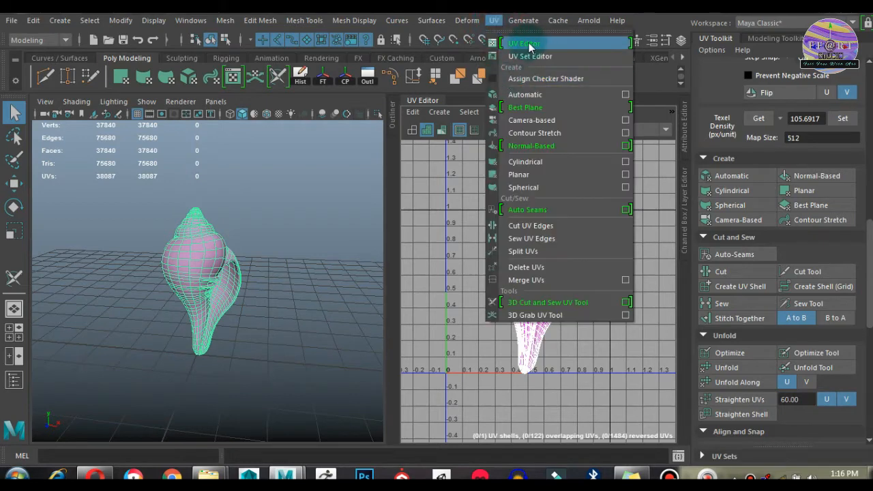
{"action": "left_click", "coordinate": [194, 20]}
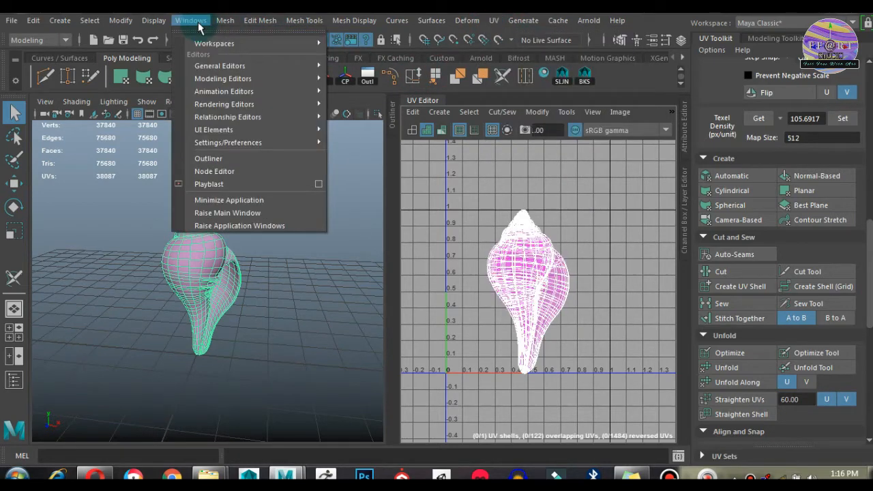
{"action": "mouse_move", "coordinate": [211, 68]}
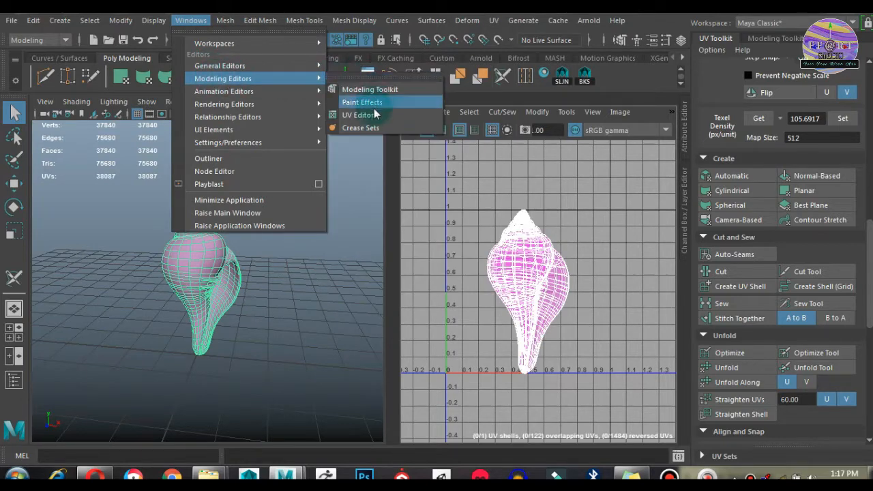
{"action": "left_click", "coordinate": [341, 206]}
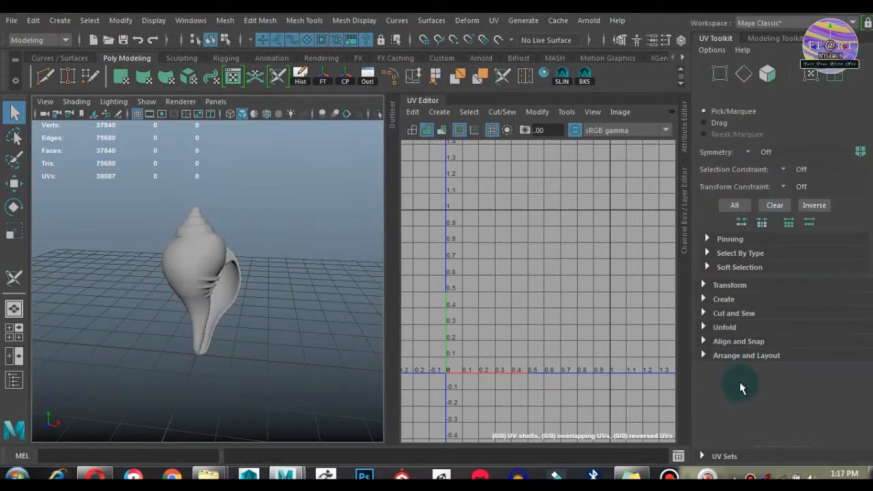
Step: Expand the Transform, Create, Cut and Sew, and Unfold sections of the UV Toolkit and review their tools
{"action": "left_click", "coordinate": [731, 286]}
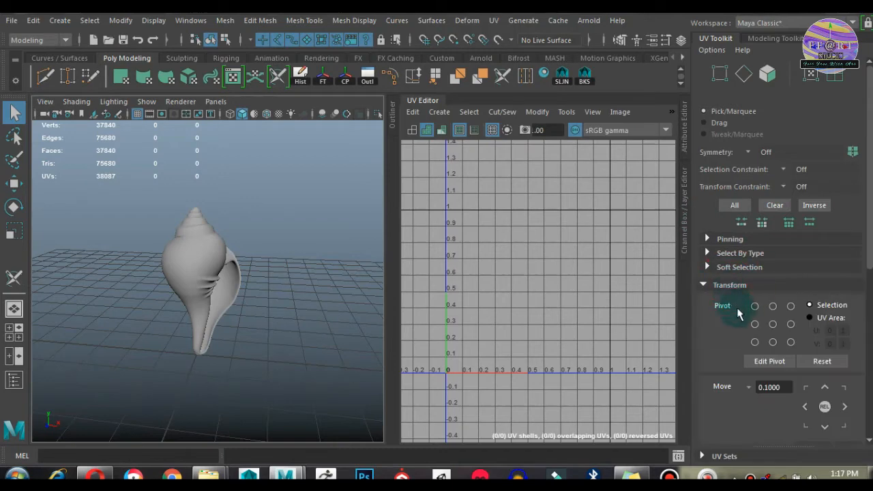
{"action": "scroll", "coordinate": [737, 327], "scroll_direction": "down", "scroll_amount": 5}
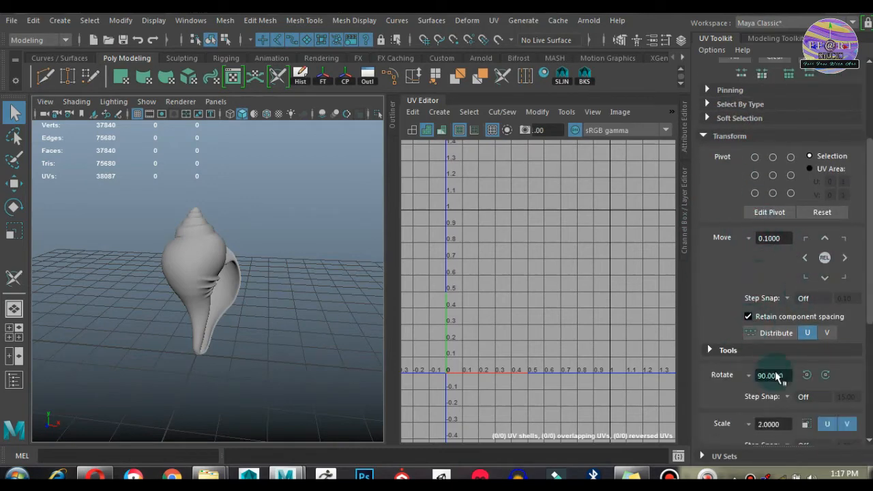
{"action": "scroll", "coordinate": [754, 355], "scroll_direction": "down", "scroll_amount": 6}
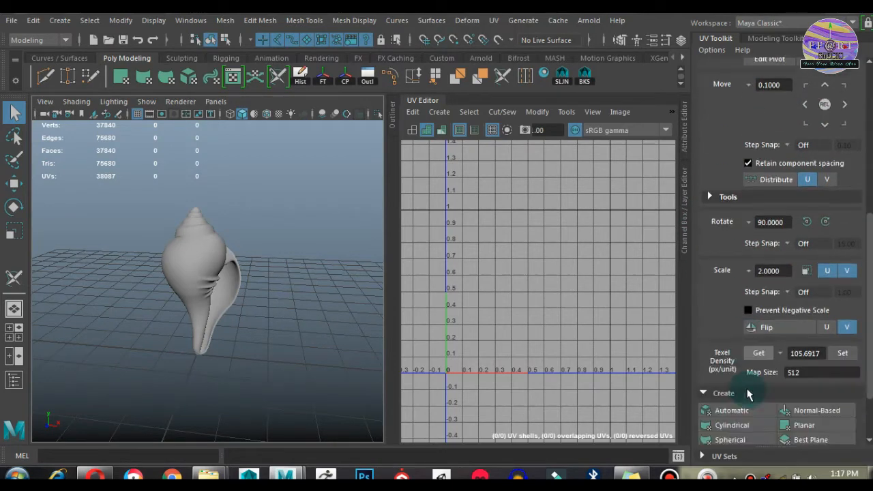
{"action": "scroll", "coordinate": [766, 375], "scroll_direction": "down", "scroll_amount": 1}
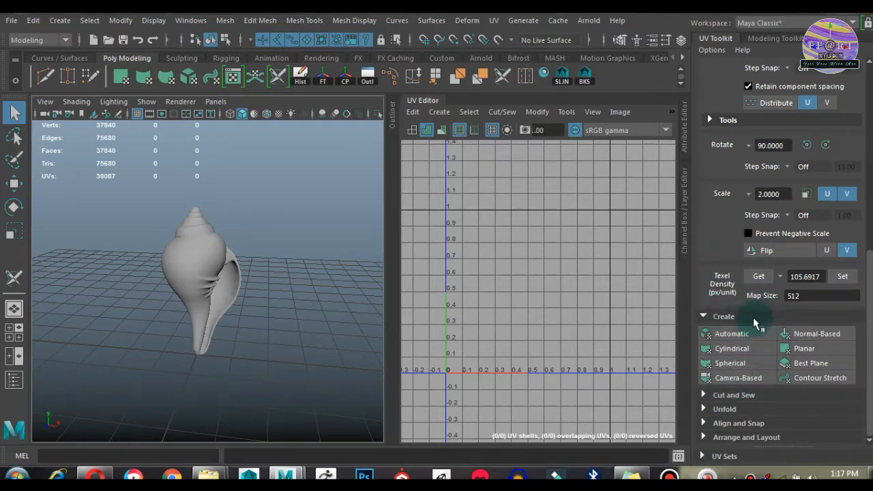
{"action": "left_click", "coordinate": [734, 396]}
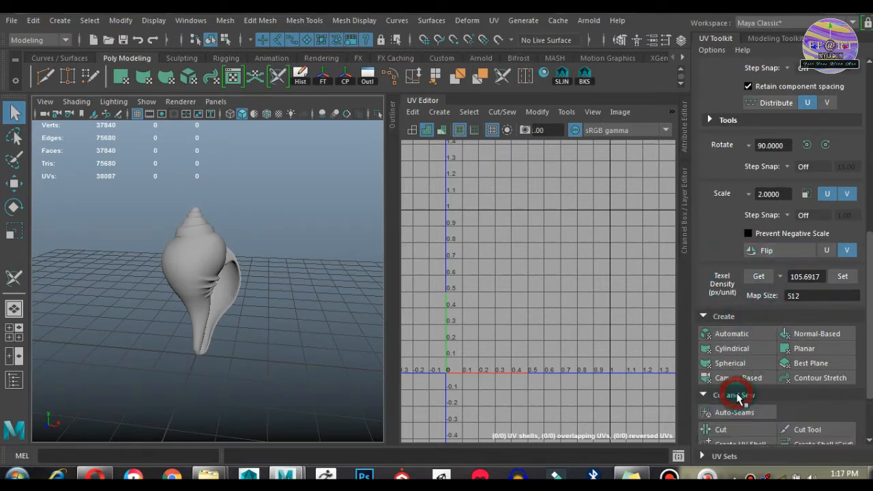
{"action": "scroll", "coordinate": [736, 389], "scroll_direction": "down", "scroll_amount": 2}
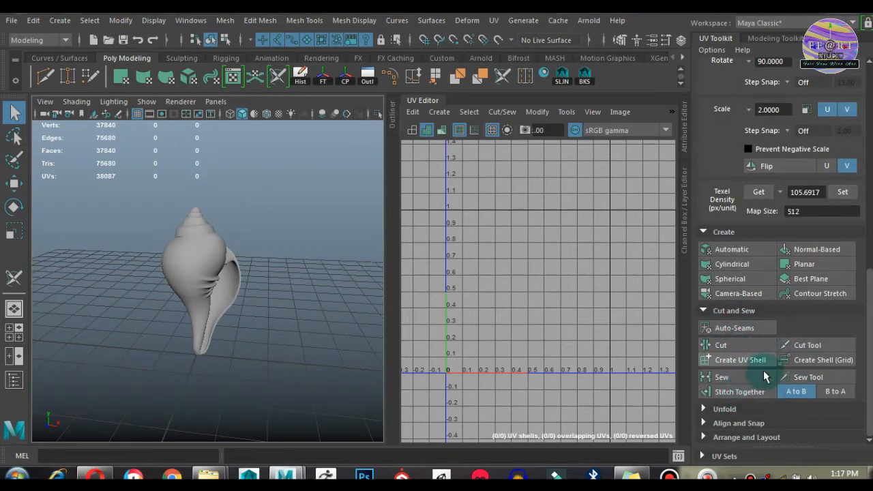
{"action": "left_click", "coordinate": [756, 410]}
{"action": "scroll", "coordinate": [778, 399], "scroll_direction": "down", "scroll_amount": 2}
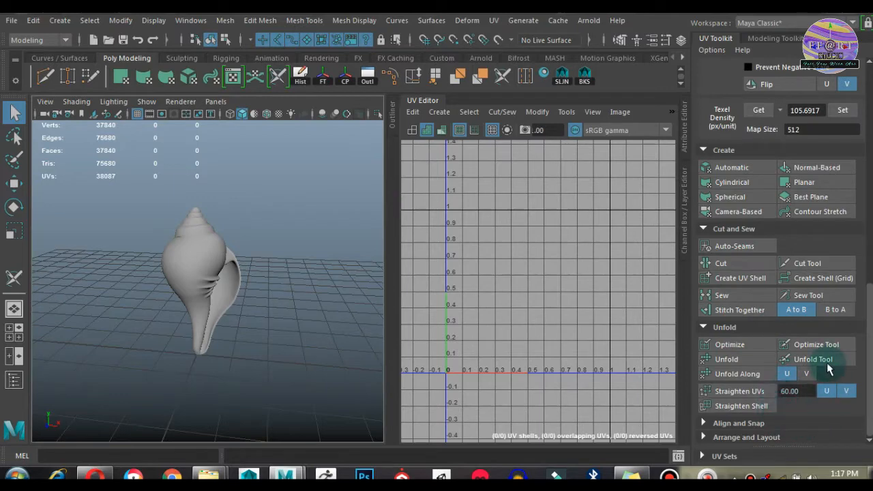
Step: Expand the Align and Snap and the Arrange and Layout sections of the UV Toolkit and review their tools
{"action": "left_click", "coordinate": [743, 423]}
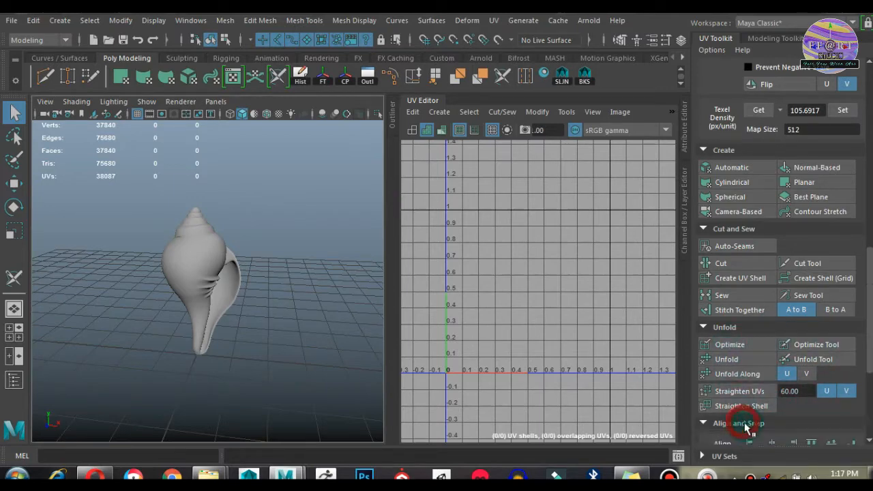
{"action": "scroll", "coordinate": [790, 408], "scroll_direction": "down", "scroll_amount": 3}
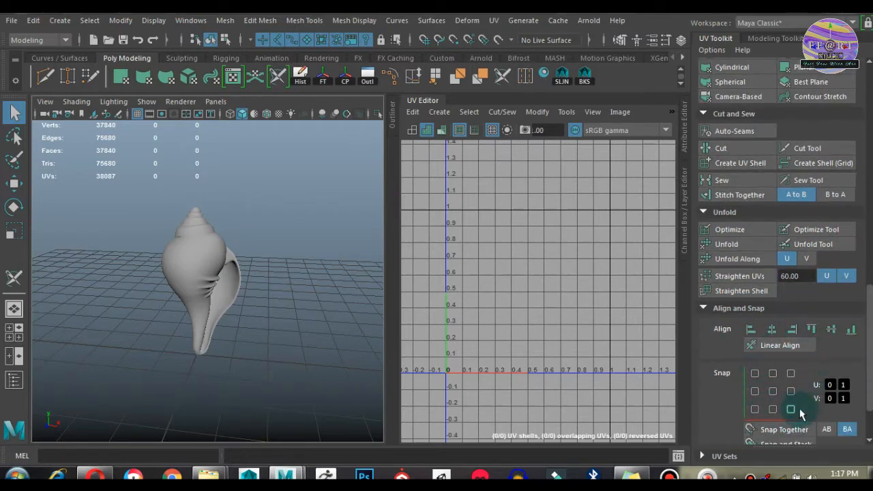
{"action": "scroll", "coordinate": [815, 384], "scroll_direction": "down", "scroll_amount": 2}
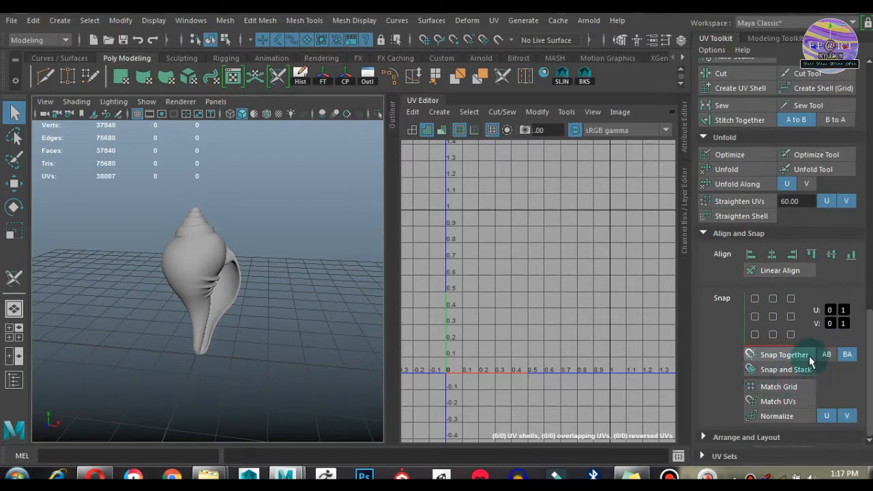
{"action": "left_click", "coordinate": [769, 432]}
{"action": "scroll", "coordinate": [769, 432], "scroll_direction": "down", "scroll_amount": 3}
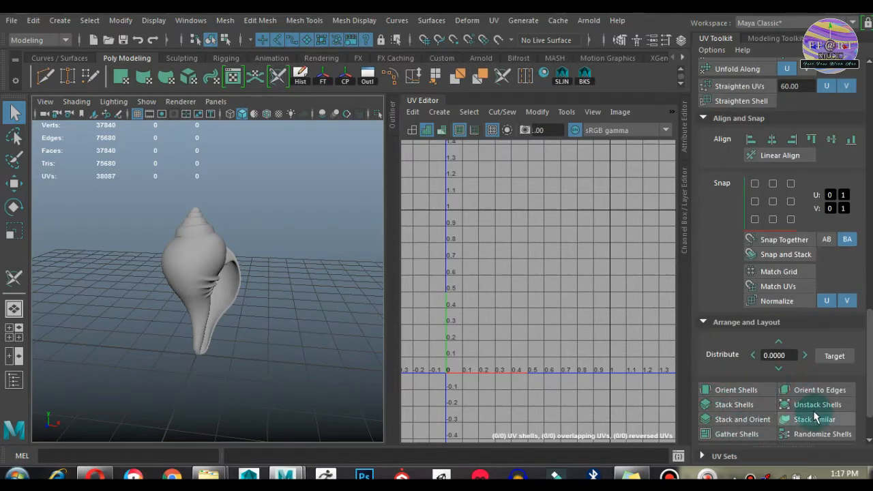
{"action": "scroll", "coordinate": [816, 434], "scroll_direction": "down", "scroll_amount": 2}
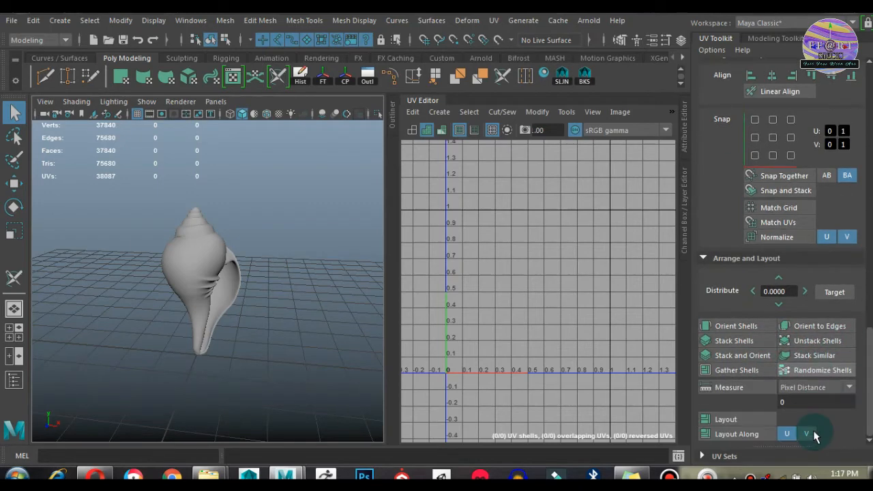
{"action": "scroll", "coordinate": [839, 418], "scroll_direction": "up", "scroll_amount": 8}
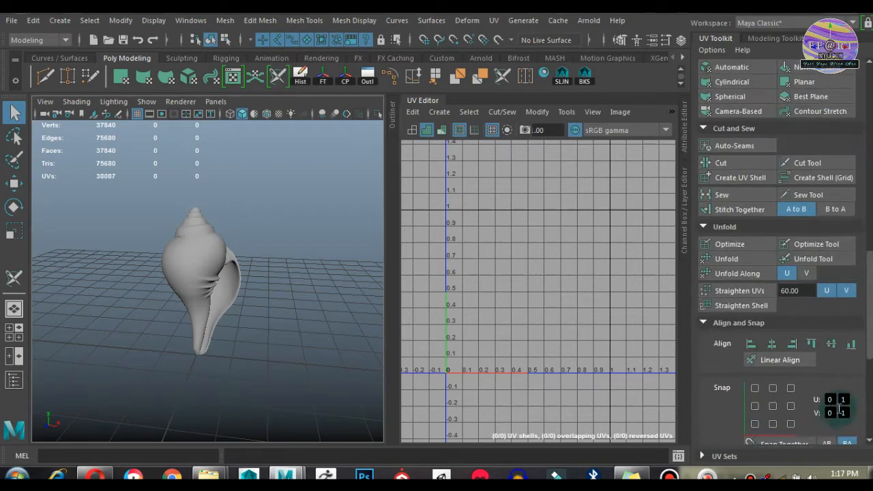
Step: Apply a planar UV projection to the seashell from the Z axis, fitted to the bounding box with the image width/height ratio kept
{"action": "left_click", "coordinate": [573, 326]}
{"action": "left_click", "coordinate": [254, 297]}
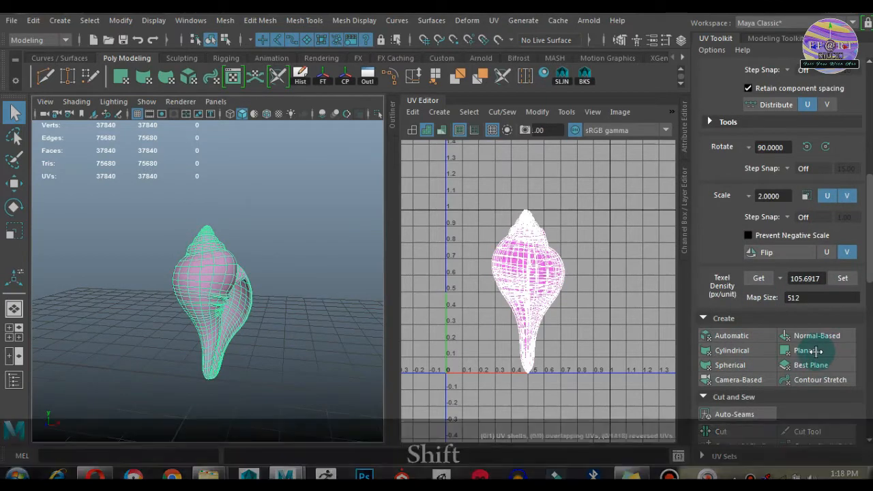
{"action": "left_click", "coordinate": [824, 351], "text": "shift"}
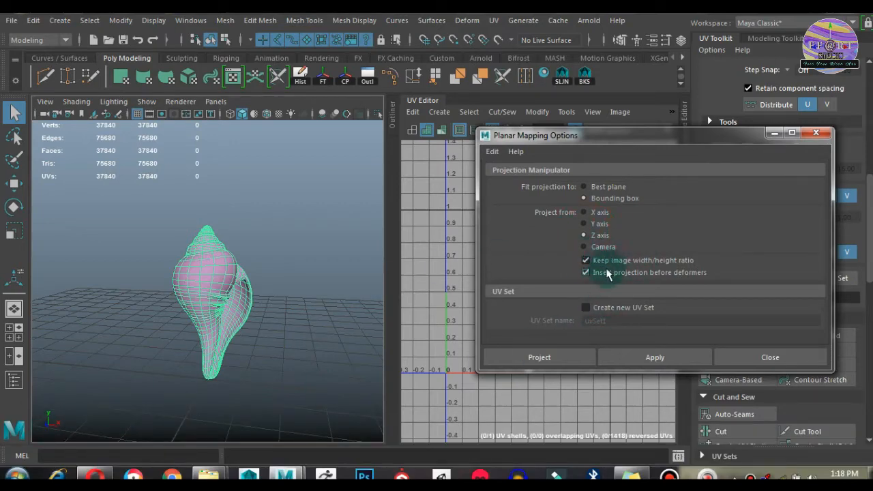
{"action": "left_click", "coordinate": [550, 358]}
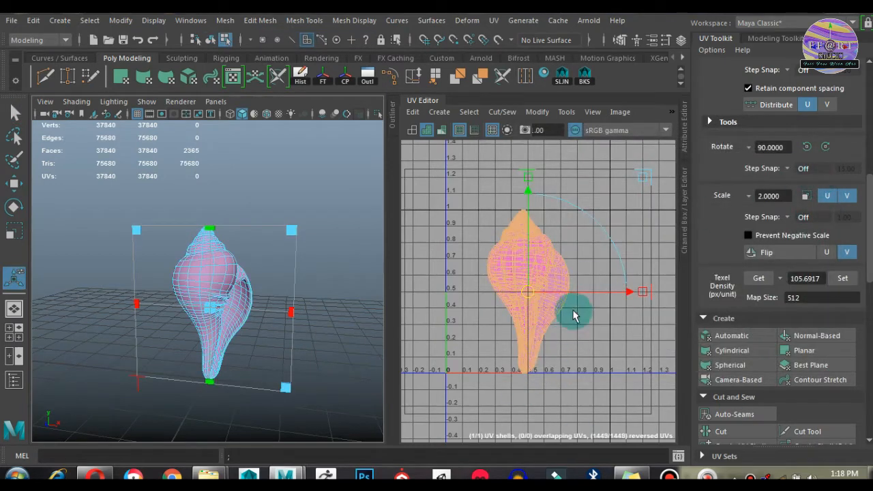
{"action": "left_click", "coordinate": [318, 196]}
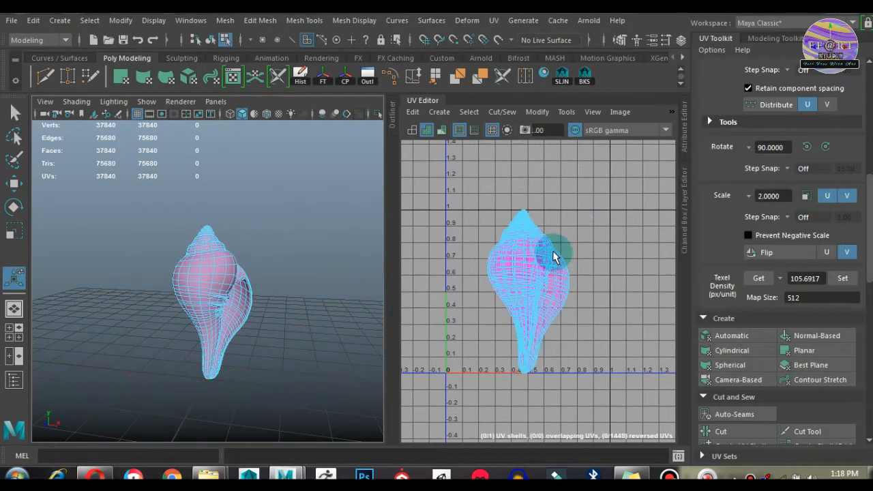
Step: Collapse the UV Toolkit and switch the seashell mesh to edge component mode
{"action": "right_click_drag", "start_coordinate": [195, 283], "coordinate": [264, 240], "text": "alt"}
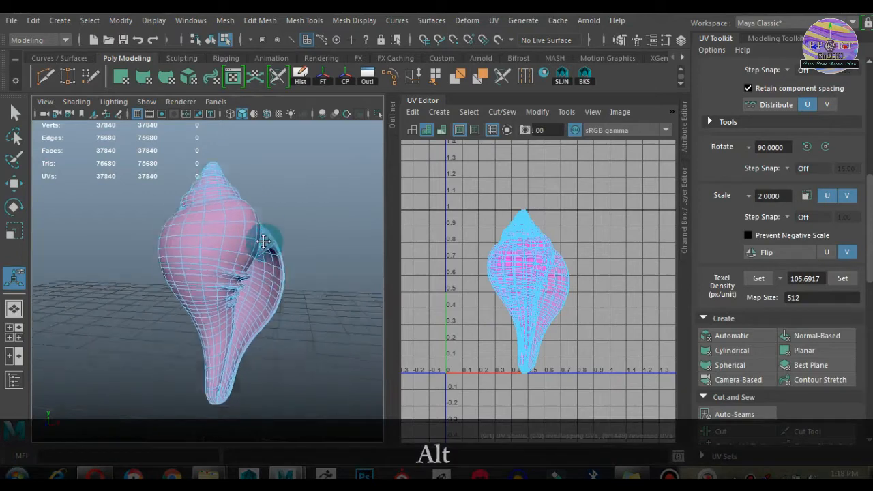
{"action": "middle_click_drag", "start_coordinate": [263, 242], "coordinate": [260, 249], "text": "alt"}
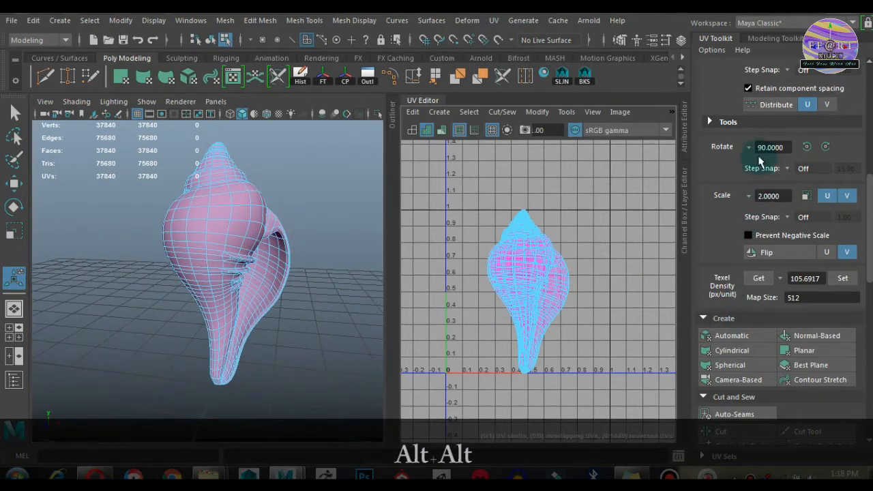
{"action": "left_click", "coordinate": [717, 39]}
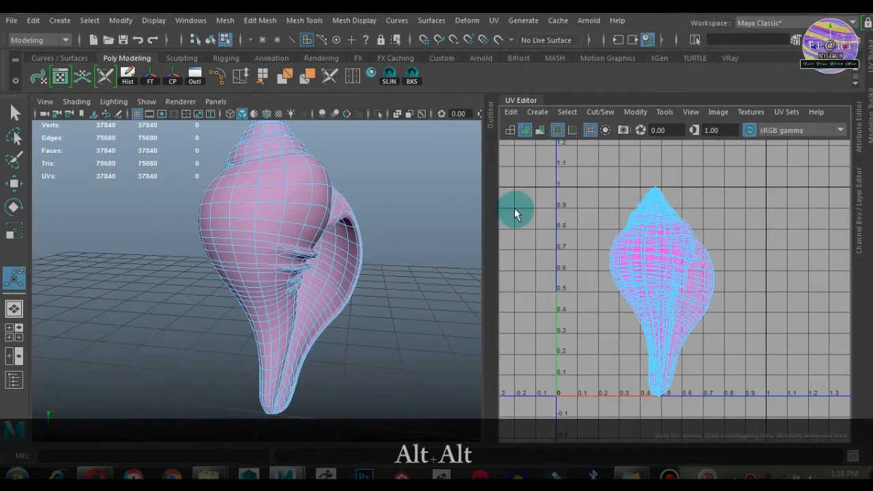
{"action": "left_click_drag", "start_coordinate": [403, 236], "coordinate": [299, 234], "text": "alt"}
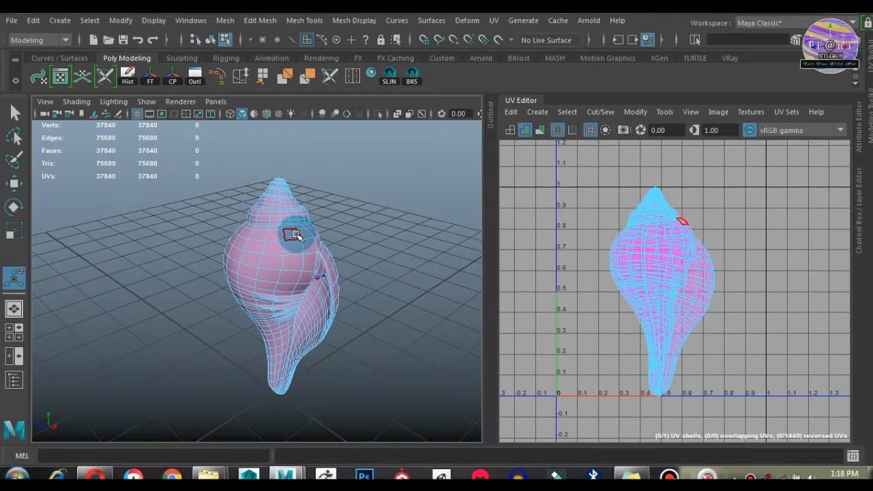
{"action": "right_click_drag", "start_coordinate": [296, 235], "coordinate": [299, 90]}
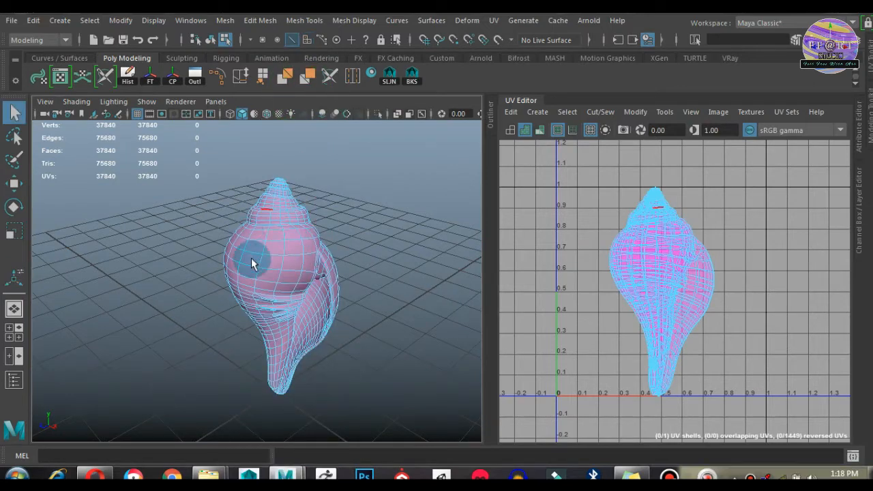
Step: Activate the 3D Cut and Sew UV Tool on the seashell
{"action": "left_click", "coordinate": [571, 196]}
{"action": "left_click", "coordinate": [492, 19]}
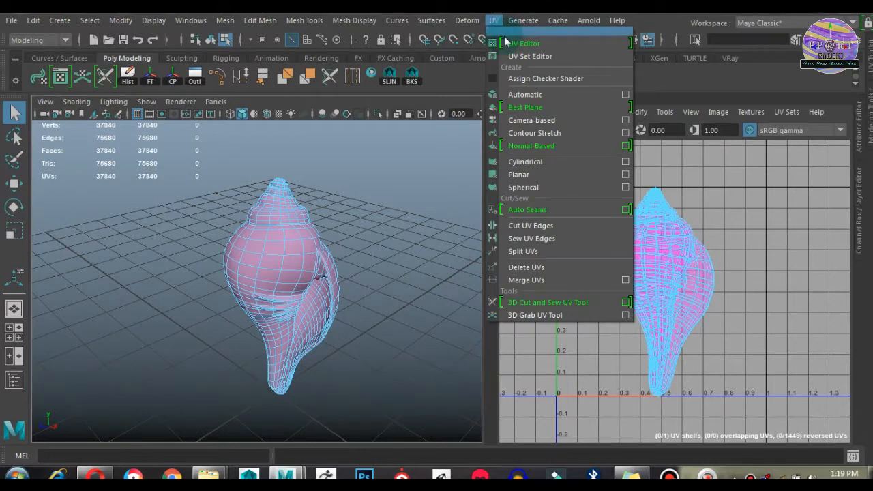
{"action": "left_click", "coordinate": [545, 305]}
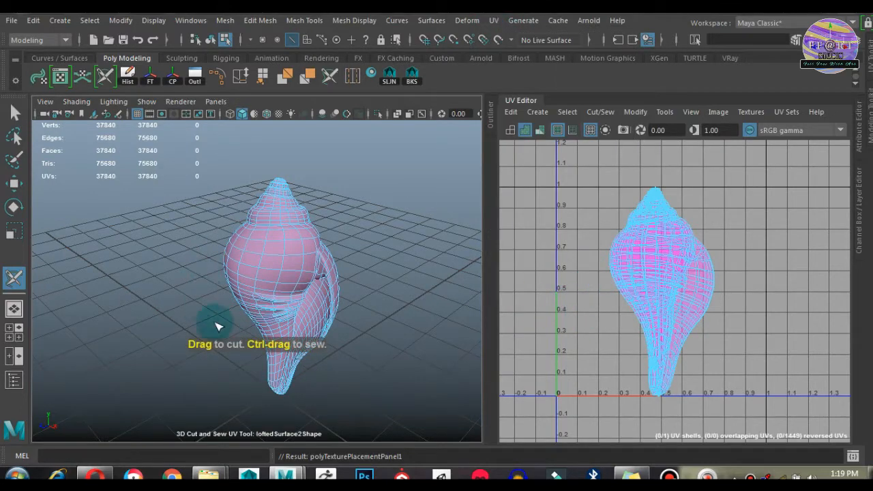
{"action": "left_click", "coordinate": [260, 263]}
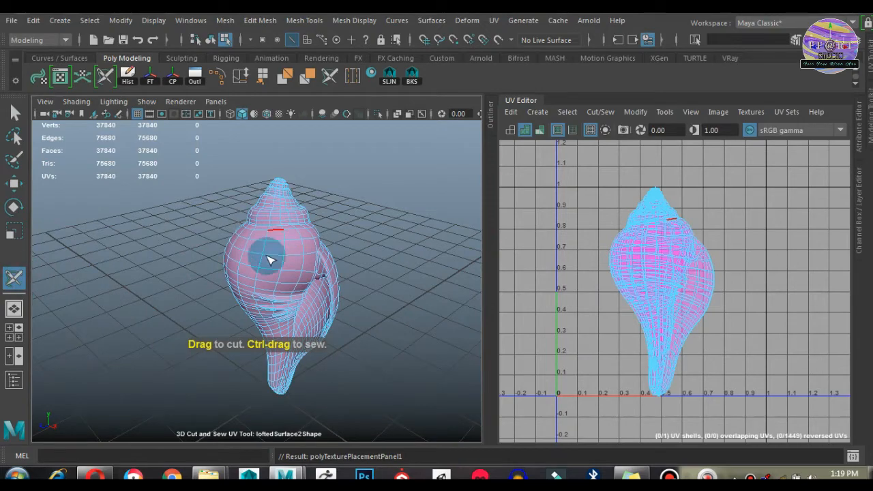
Step: Cut a UV seam along the edge loop at the base of the shell's spire
{"action": "right_click_drag", "start_coordinate": [259, 250], "coordinate": [316, 261], "text": "alt"}
{"action": "middle_click_drag", "start_coordinate": [321, 250], "coordinate": [310, 303], "text": "alt"}
{"action": "right_click_drag", "start_coordinate": [280, 238], "coordinate": [320, 264], "text": "alt"}
{"action": "left_click_drag", "start_coordinate": [323, 285], "coordinate": [257, 294], "text": "alt"}
{"action": "right_click_drag", "start_coordinate": [248, 287], "coordinate": [281, 301], "text": "alt"}
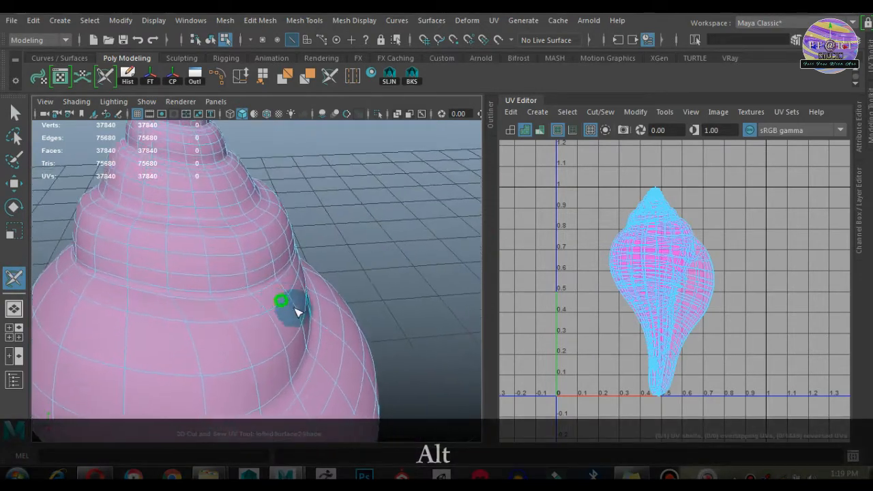
{"action": "left_click_drag", "start_coordinate": [246, 288], "coordinate": [399, 279], "text": "alt"}
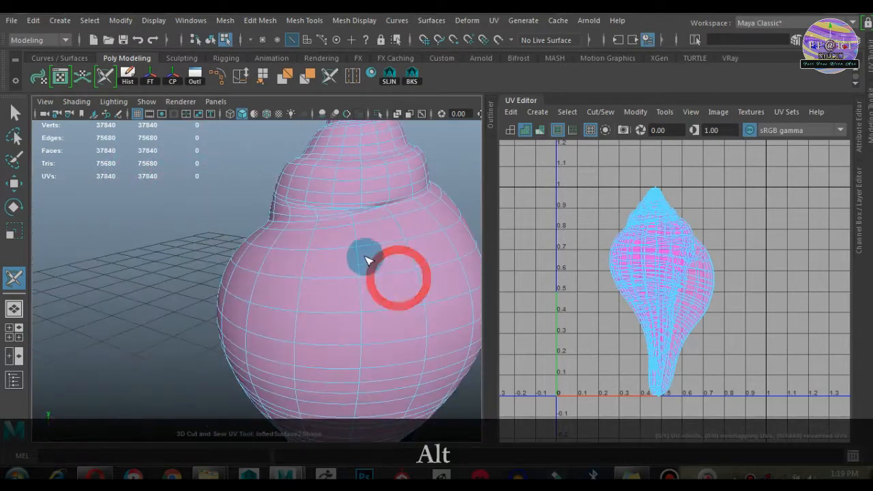
{"action": "middle_click_drag", "start_coordinate": [365, 257], "coordinate": [311, 259], "text": "alt"}
{"action": "right_click_drag", "start_coordinate": [312, 259], "coordinate": [342, 266], "text": "alt"}
{"action": "middle_click_drag", "start_coordinate": [341, 267], "coordinate": [324, 289], "text": "alt"}
{"action": "right_click_drag", "start_coordinate": [314, 240], "coordinate": [339, 258], "text": "alt"}
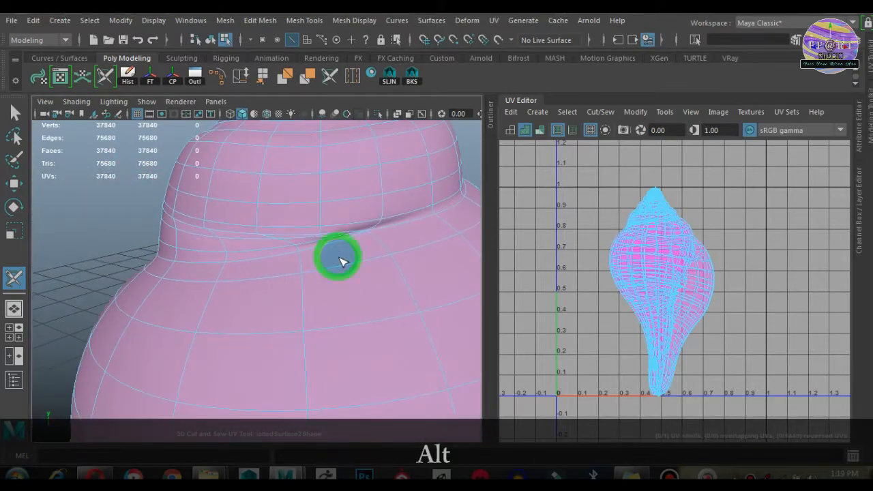
{"action": "left_click_drag", "start_coordinate": [341, 261], "coordinate": [318, 276], "text": "alt"}
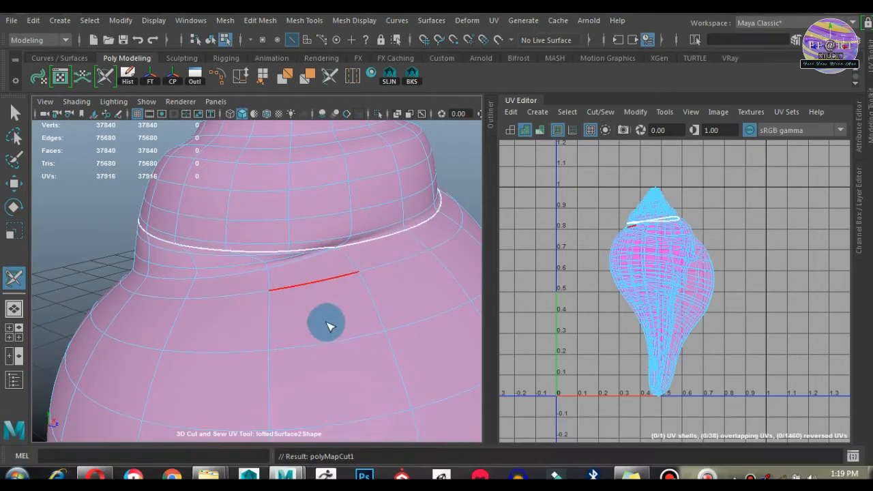
Step: Cut a second edge loop in the crease below the spire to separate the spire from the body
{"action": "left_click_drag", "start_coordinate": [327, 327], "coordinate": [266, 298], "text": "alt"}
{"action": "middle_click_drag", "start_coordinate": [351, 364], "coordinate": [318, 319], "text": "alt"}
{"action": "left_click_drag", "start_coordinate": [318, 320], "coordinate": [203, 252], "text": "alt"}
{"action": "right_click_drag", "start_coordinate": [203, 252], "coordinate": [273, 297], "text": "alt"}
{"action": "middle_click_drag", "start_coordinate": [273, 296], "coordinate": [228, 282], "text": "alt"}
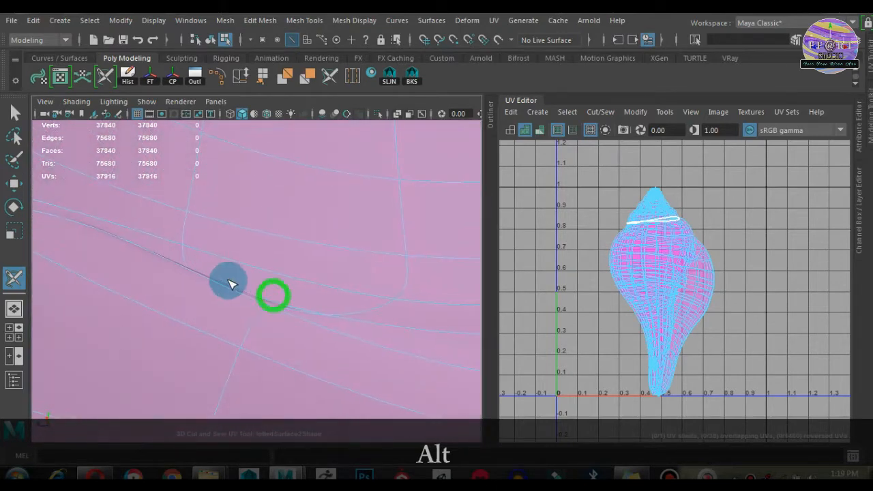
{"action": "left_click_drag", "start_coordinate": [139, 292], "coordinate": [246, 273], "text": "alt"}
{"action": "mouse_move", "coordinate": [213, 255]}
{"action": "middle_mouse_down", "text": "alt"}
{"action": "mouse_move", "coordinate": [217, 241]}
{"action": "mouse_move", "coordinate": [226, 250]}
{"action": "middle_mouse_up", "text": "alt"}
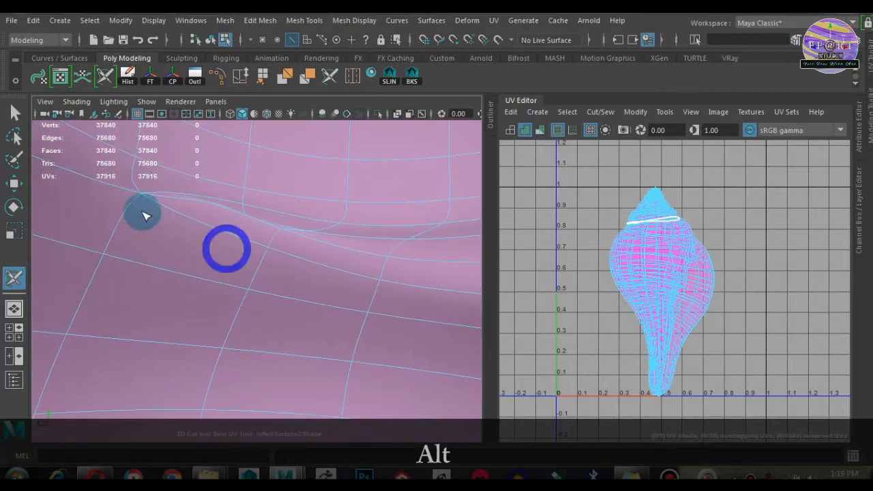
{"action": "double_click", "coordinate": [127, 194]}
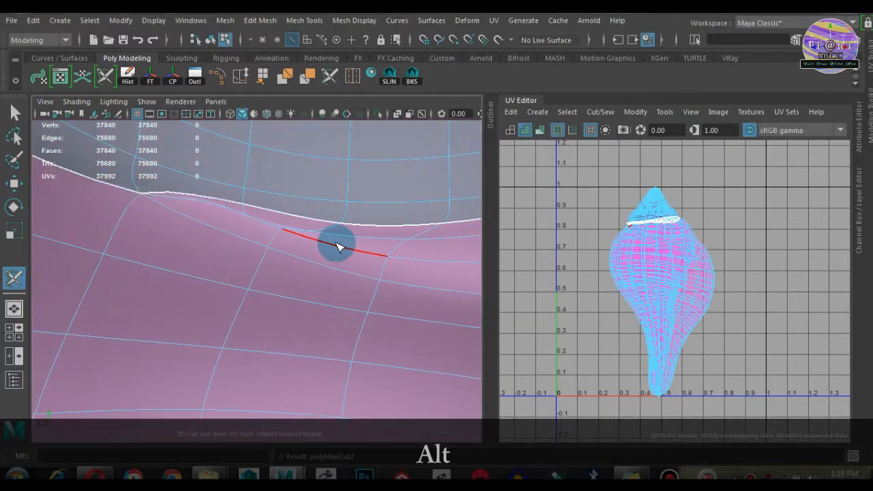
{"action": "left_click_drag", "start_coordinate": [342, 246], "coordinate": [337, 296], "text": "alt"}
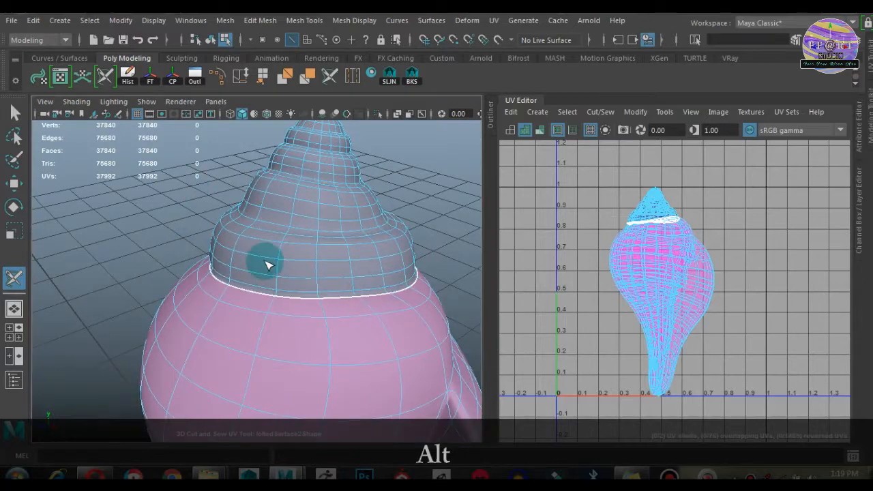
Step: Select the spire's UV shell and move it up off the body shell to check the cut, and undo the move
{"action": "key", "text": "q"}
{"action": "right_click", "coordinate": [666, 207]}
{"action": "left_click", "coordinate": [610, 189]}
{"action": "left_click", "coordinate": [633, 218]}
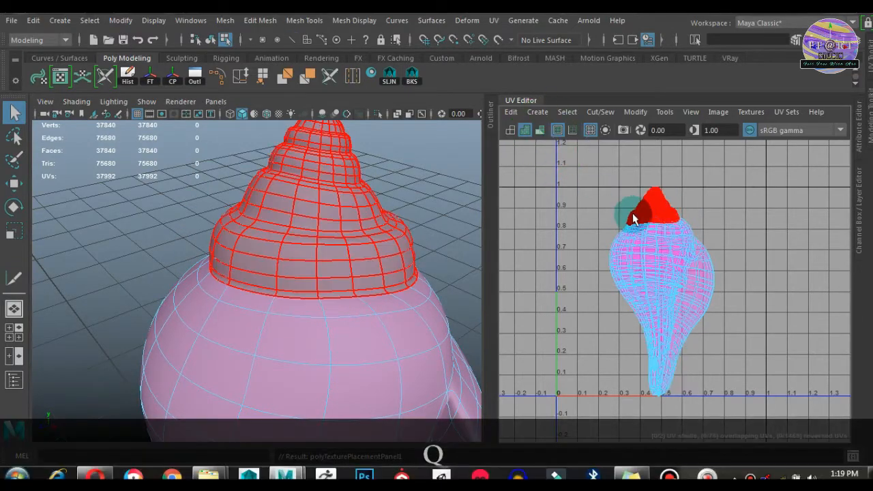
{"action": "left_click", "coordinate": [628, 219]}
{"action": "key", "text": "w"}
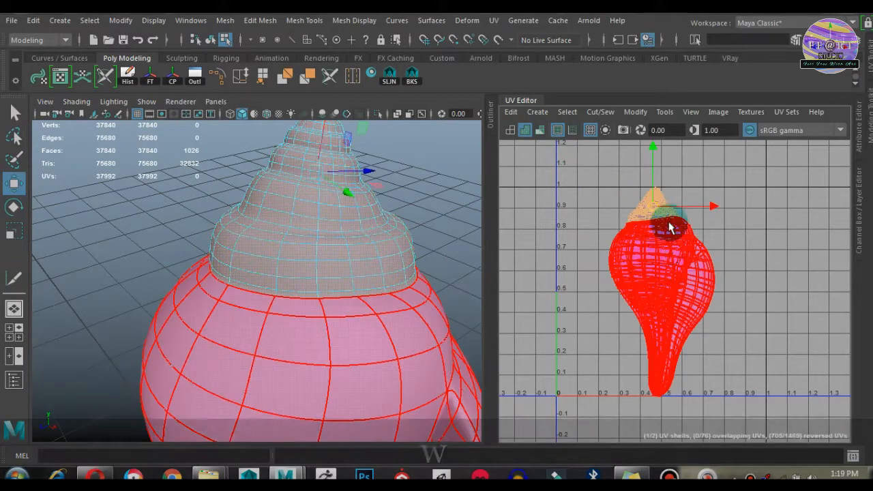
{"action": "left_click_drag", "start_coordinate": [657, 235], "coordinate": [674, 212]}
{"action": "left_click", "coordinate": [663, 241]}
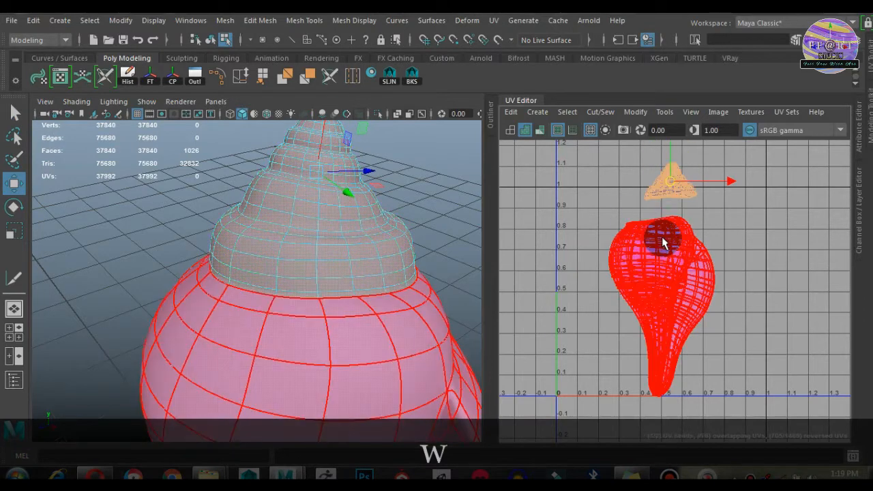
{"action": "left_click", "coordinate": [140, 197]}
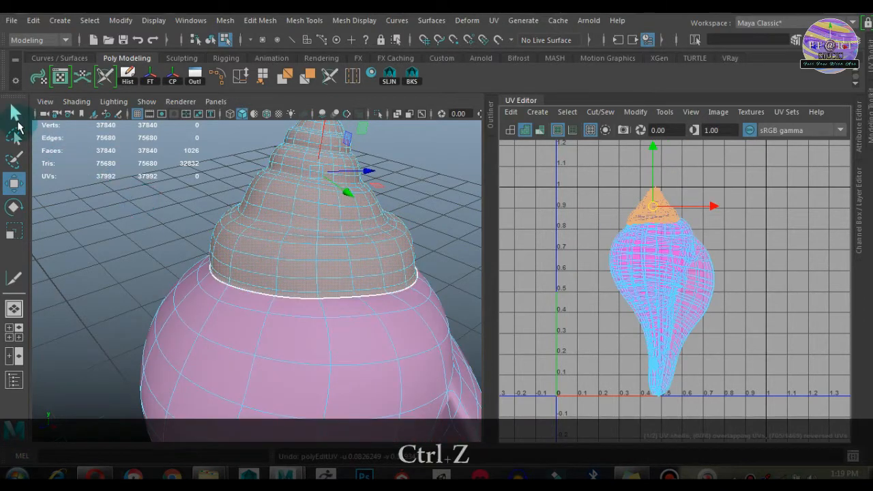
Step: Return the seashell to object mode, reselect the mesh and reactivate the 3D Cut and Sew UV Tool
{"action": "left_click", "coordinate": [15, 115]}
{"action": "right_click_drag", "start_coordinate": [316, 241], "coordinate": [468, 42]}
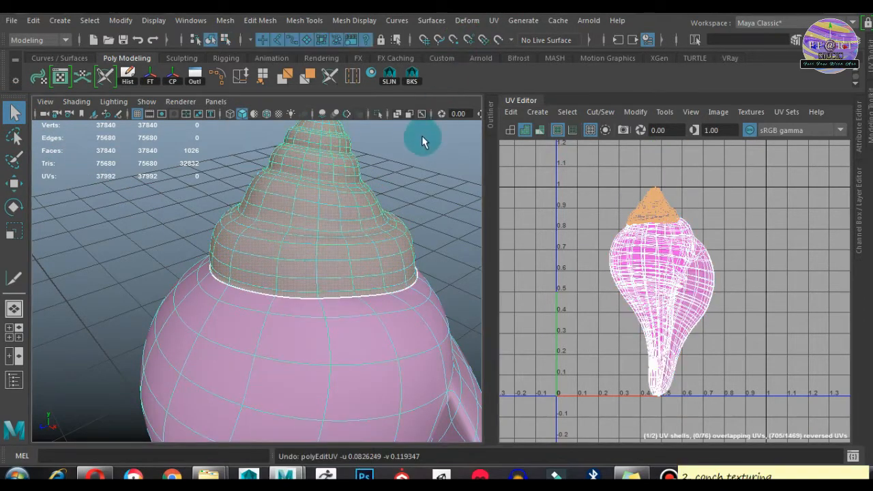
{"action": "left_click", "coordinate": [405, 193]}
{"action": "left_click", "coordinate": [262, 244]}
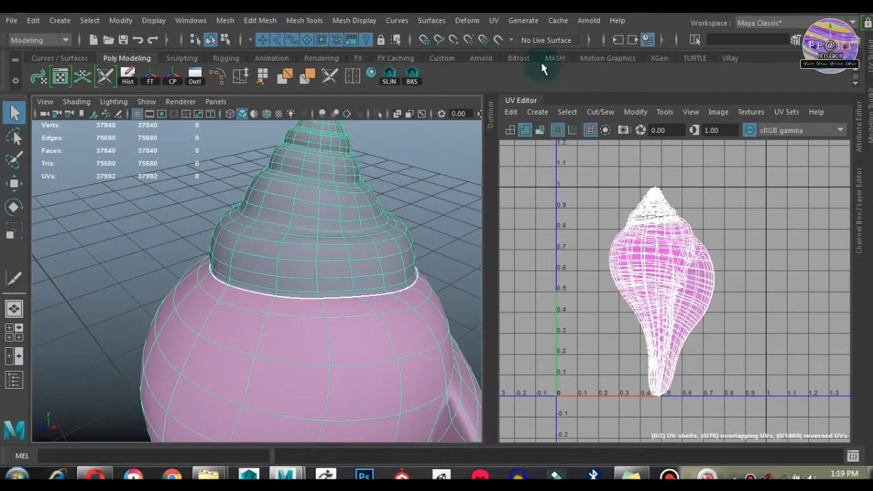
{"action": "left_click", "coordinate": [494, 20]}
{"action": "left_click", "coordinate": [548, 302]}
Step: Cut UV seams along the edge loops bordering the shell's opening
{"action": "left_click_drag", "start_coordinate": [341, 321], "coordinate": [287, 243], "text": "alt"}
{"action": "scroll", "coordinate": [297, 266], "scroll_direction": "up", "scroll_amount": 5}
{"action": "double_click", "coordinate": [294, 259]}
{"action": "scroll", "coordinate": [293, 269], "scroll_direction": "down", "scroll_amount": 8}
{"action": "left_click_drag", "start_coordinate": [309, 313], "coordinate": [370, 269], "text": "alt"}
{"action": "left_click_drag", "start_coordinate": [370, 355], "coordinate": [321, 294], "text": "alt"}
{"action": "left_click_drag", "start_coordinate": [260, 209], "coordinate": [256, 324], "text": "alt"}
{"action": "middle_click_drag", "start_coordinate": [256, 324], "coordinate": [293, 321], "text": "alt"}
{"action": "double_click", "coordinate": [246, 282]}
Step: With X-ray shading on, cut the remaining edge loop near the shell's lower tip to separate the opening's inner surface from the outer body
{"action": "middle_click_drag", "start_coordinate": [273, 198], "coordinate": [357, 333], "text": "alt"}
{"action": "left_click_drag", "start_coordinate": [356, 334], "coordinate": [220, 232], "text": "alt"}
{"action": "right_click_drag", "start_coordinate": [239, 218], "coordinate": [303, 234], "text": "alt"}
{"action": "left_click_drag", "start_coordinate": [290, 266], "coordinate": [322, 315], "text": "alt"}
{"action": "middle_click_drag", "start_coordinate": [322, 314], "coordinate": [337, 354], "text": "alt"}
{"action": "right_click_drag", "start_coordinate": [337, 354], "coordinate": [387, 365], "text": "alt"}
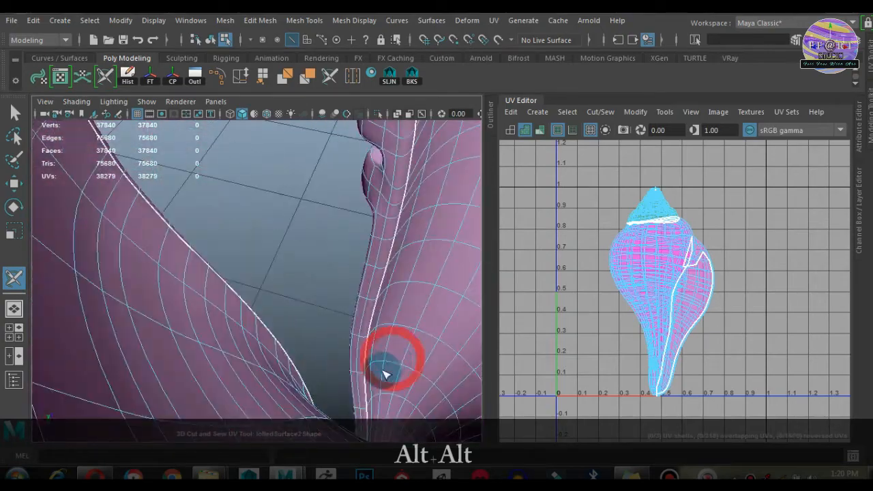
{"action": "left_click_drag", "start_coordinate": [387, 364], "coordinate": [248, 246], "text": "alt"}
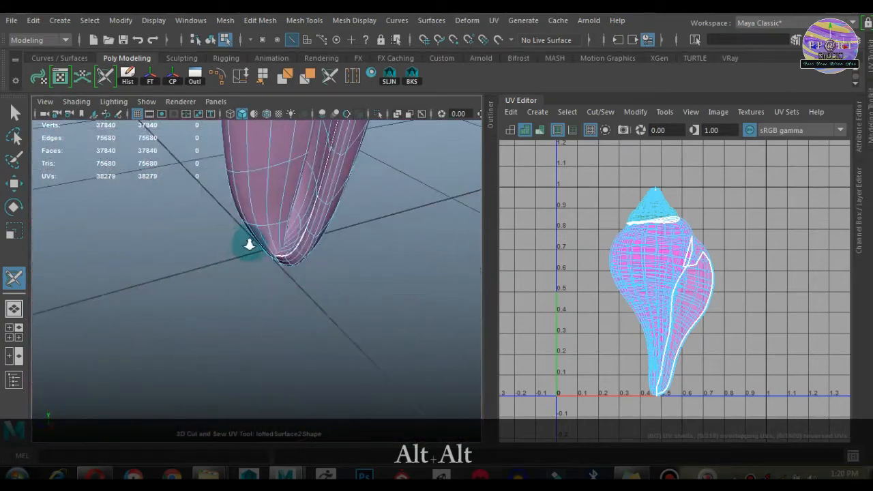
{"action": "middle_click_drag", "start_coordinate": [252, 249], "coordinate": [293, 303], "text": "alt"}
{"action": "left_click_drag", "start_coordinate": [292, 303], "coordinate": [279, 282], "text": "alt"}
{"action": "right_click_drag", "start_coordinate": [279, 283], "coordinate": [375, 271], "text": "alt"}
{"action": "left_click_drag", "start_coordinate": [382, 253], "coordinate": [235, 335], "text": "alt"}
{"action": "middle_click_drag", "start_coordinate": [235, 334], "coordinate": [242, 352], "text": "alt"}
{"action": "left_click_drag", "start_coordinate": [240, 347], "coordinate": [256, 318], "text": "alt"}
{"action": "left_click_drag", "start_coordinate": [221, 372], "coordinate": [212, 374], "text": "alt"}
{"action": "right_click_drag", "start_coordinate": [214, 375], "coordinate": [219, 363], "text": "alt"}
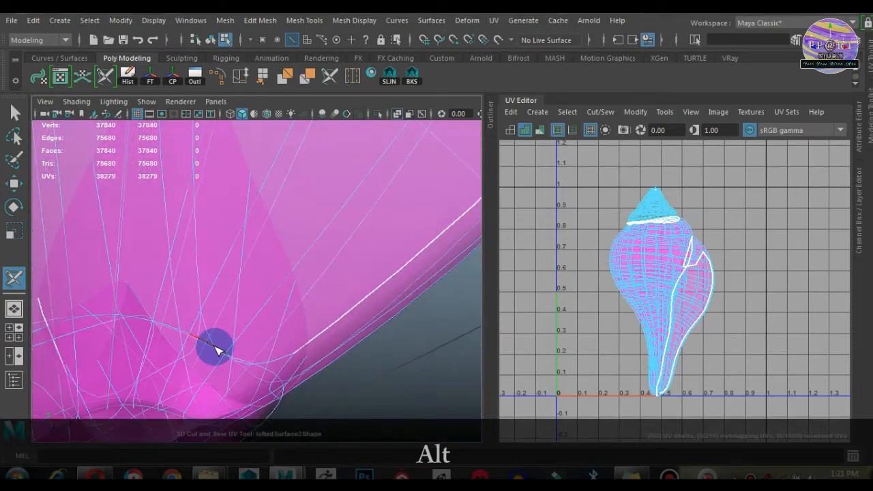
{"action": "double_click", "coordinate": [217, 349]}
{"action": "right_click_drag", "start_coordinate": [321, 362], "coordinate": [277, 367], "text": "alt"}
{"action": "left_click_drag", "start_coordinate": [277, 367], "coordinate": [295, 370], "text": "alt"}
{"action": "left_click_drag", "start_coordinate": [402, 121], "coordinate": [345, 347], "text": "alt"}
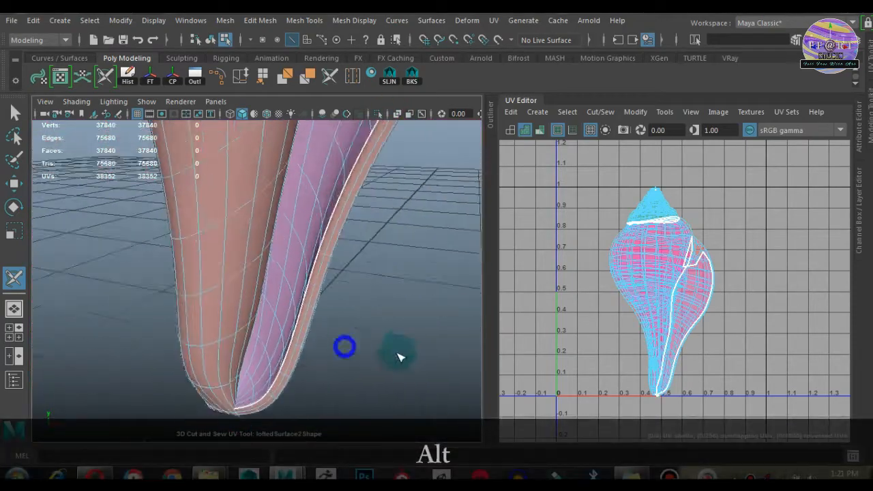
{"action": "right_click_drag", "start_coordinate": [399, 357], "coordinate": [380, 316], "text": "alt"}
{"action": "left_click_drag", "start_coordinate": [380, 316], "coordinate": [283, 283], "text": "alt"}
Step: Switch to UV shell selection and check the separation of the body, inner surface and spire shells, including inside the opening
{"action": "right_click", "coordinate": [651, 232], "text": "shift"}
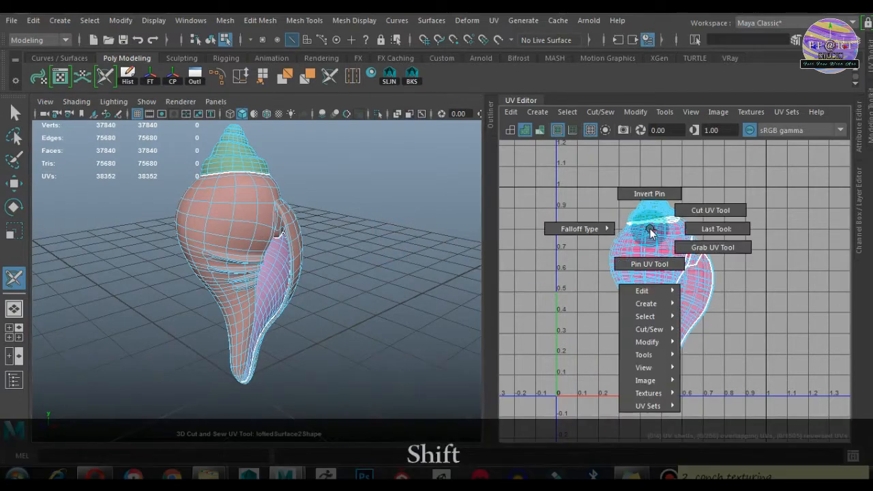
{"action": "key", "text": "q"}
{"action": "right_click_drag", "start_coordinate": [651, 229], "coordinate": [602, 207]}
{"action": "left_click", "coordinate": [695, 322]}
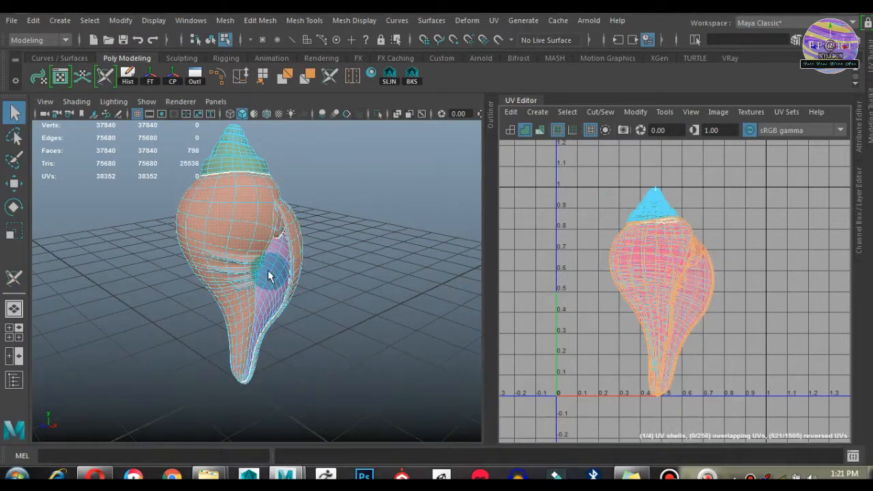
{"action": "left_click", "coordinate": [299, 307]}
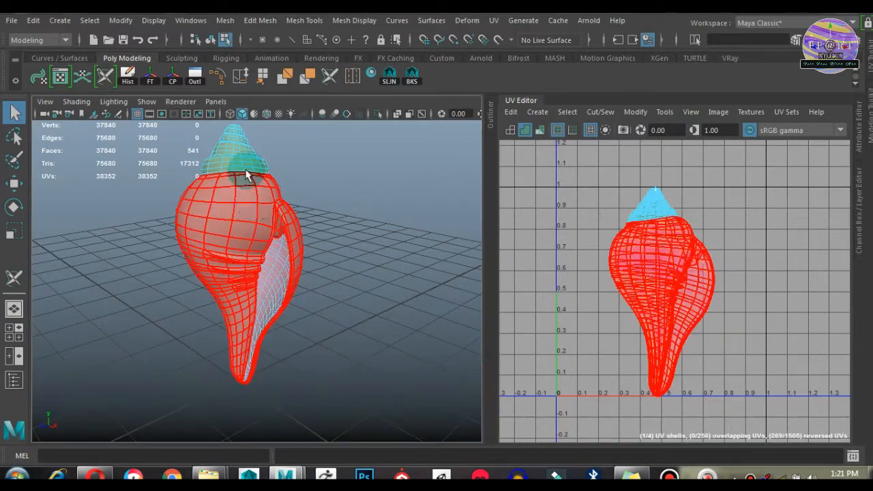
{"action": "left_click", "coordinate": [245, 164]}
{"action": "left_click_drag", "start_coordinate": [420, 290], "coordinate": [353, 265], "text": "alt"}
{"action": "right_click_drag", "start_coordinate": [197, 222], "coordinate": [336, 324], "text": "alt"}
{"action": "left_click_drag", "start_coordinate": [337, 324], "coordinate": [290, 226], "text": "alt"}
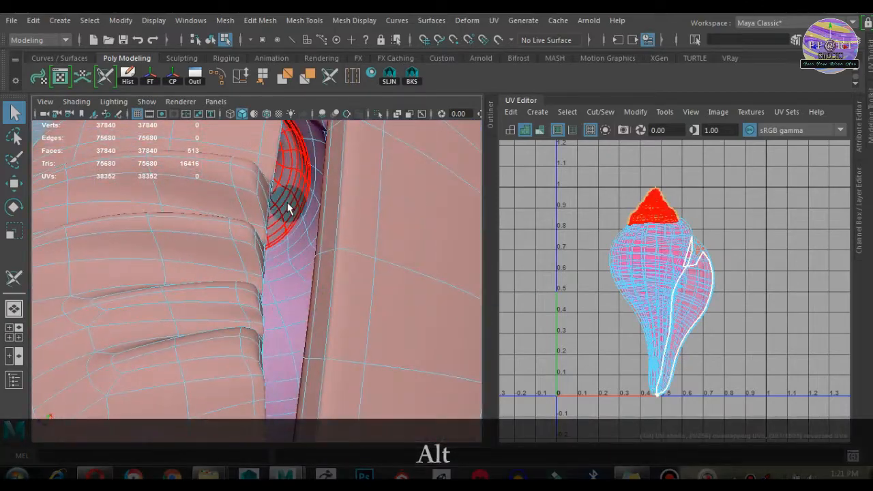
{"action": "right_click_drag", "start_coordinate": [288, 208], "coordinate": [234, 286], "text": "alt"}
{"action": "left_click_drag", "start_coordinate": [234, 286], "coordinate": [339, 331], "text": "alt"}
Step: Set the UV Editor to UV shell selection, show the UV Toolkit's Unfold tools and select all UV shells of the seashell
{"action": "right_click", "coordinate": [742, 247]}
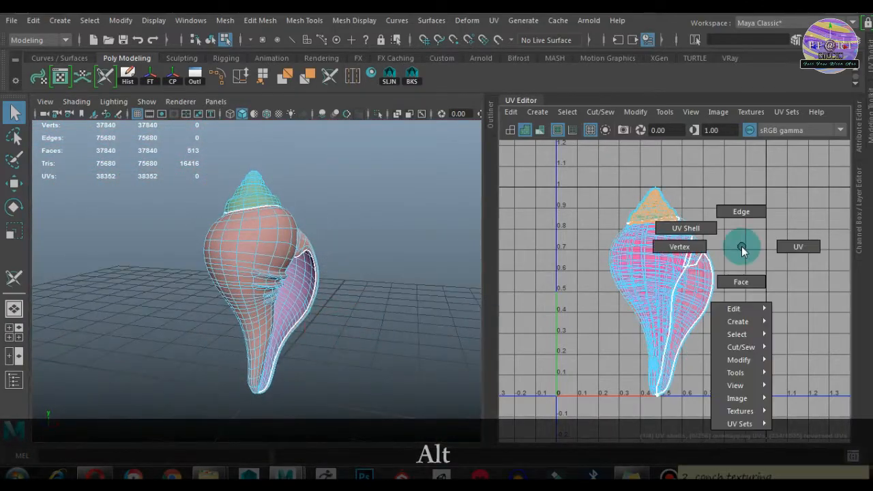
{"action": "left_click", "coordinate": [673, 189]}
{"action": "left_click", "coordinate": [869, 69]}
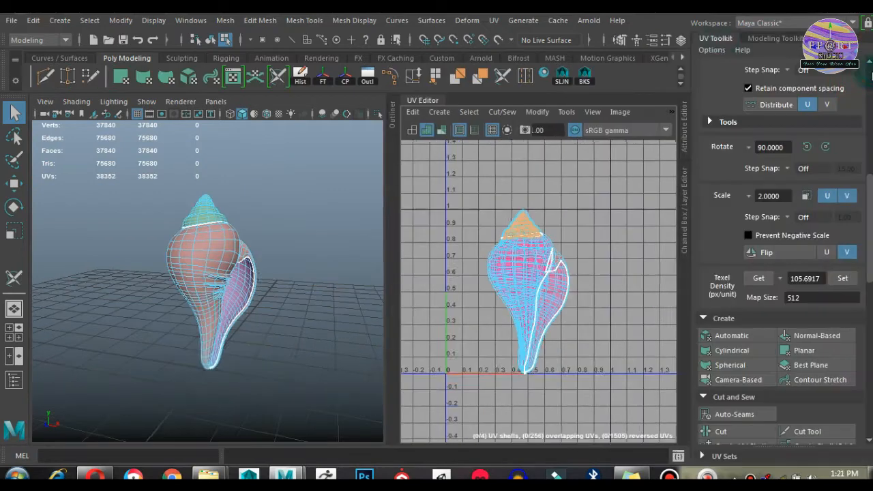
{"action": "scroll", "coordinate": [709, 137], "scroll_direction": "down", "scroll_amount": 5}
{"action": "scroll", "coordinate": [778, 252], "scroll_direction": "down", "scroll_amount": 5}
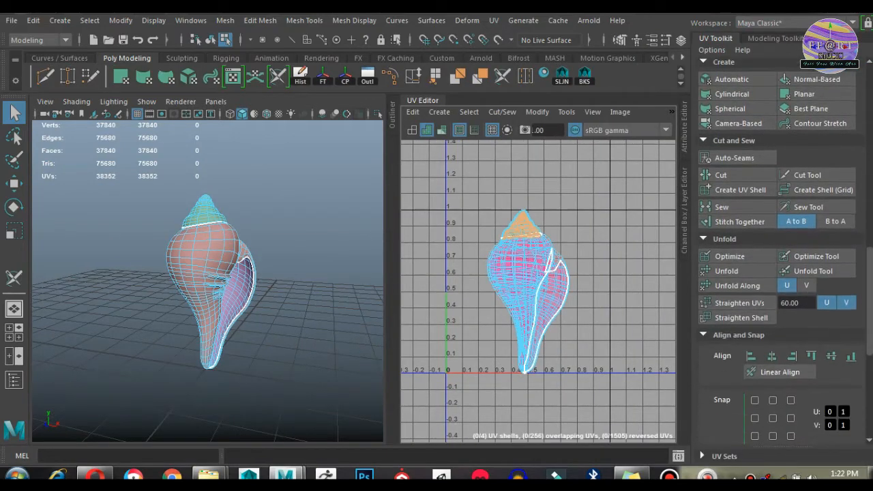
{"action": "scroll", "coordinate": [778, 253], "scroll_direction": "up", "scroll_amount": 2}
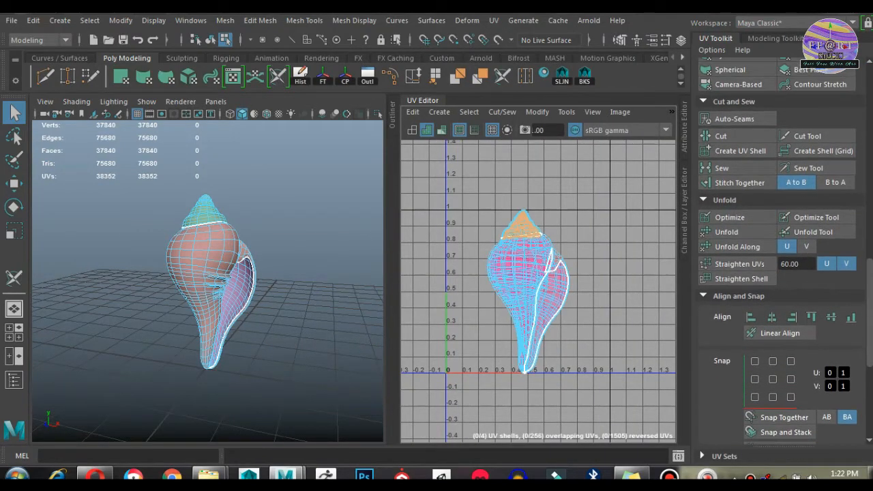
{"action": "scroll", "coordinate": [778, 253], "scroll_direction": "up", "scroll_amount": 2}
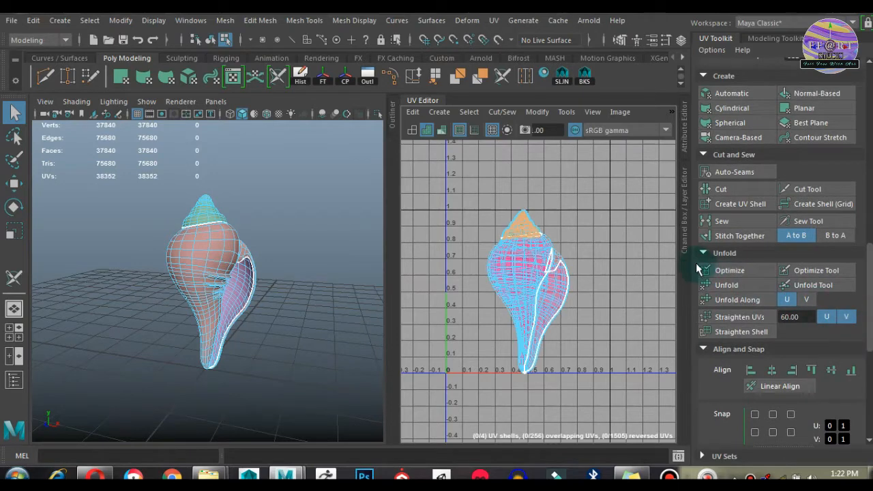
{"action": "left_click", "coordinate": [742, 289]}
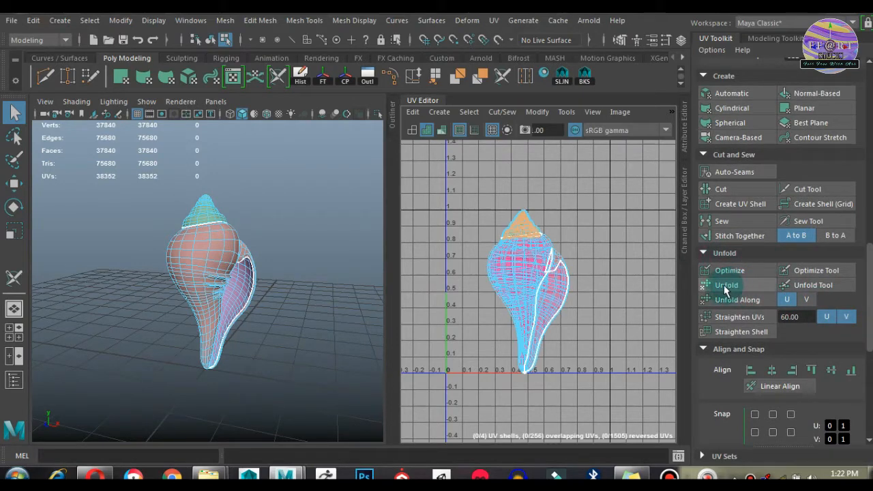
{"action": "left_click_drag", "start_coordinate": [470, 185], "coordinate": [590, 389]}
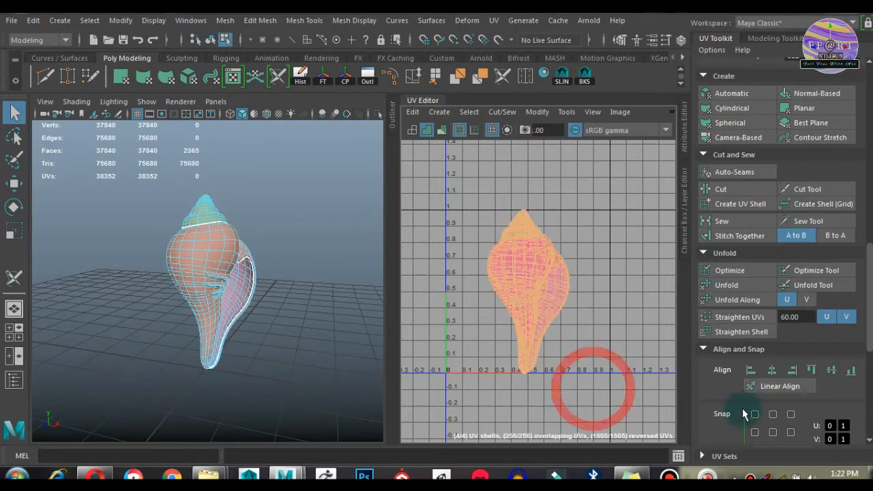
Step: Unfold the selected UV shells and open the Unfold UVs options to review the solver and room space settings
{"action": "left_click", "coordinate": [734, 284]}
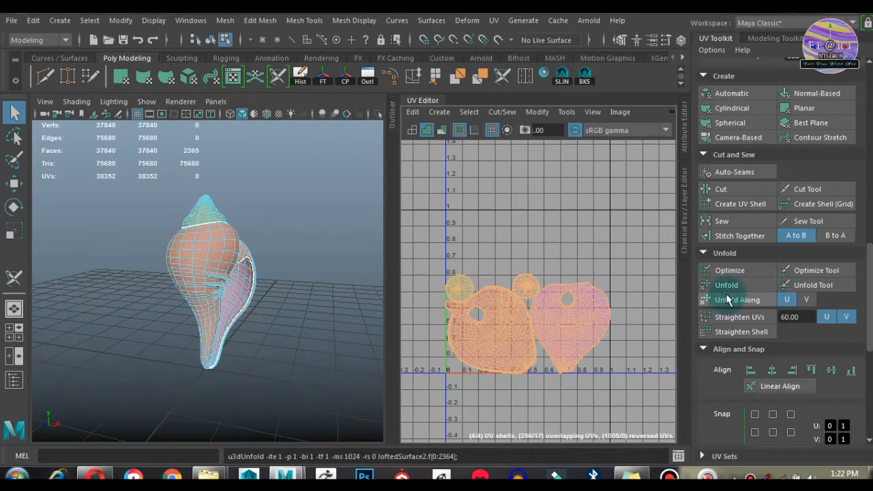
{"action": "left_click", "coordinate": [732, 290], "text": "shift"}
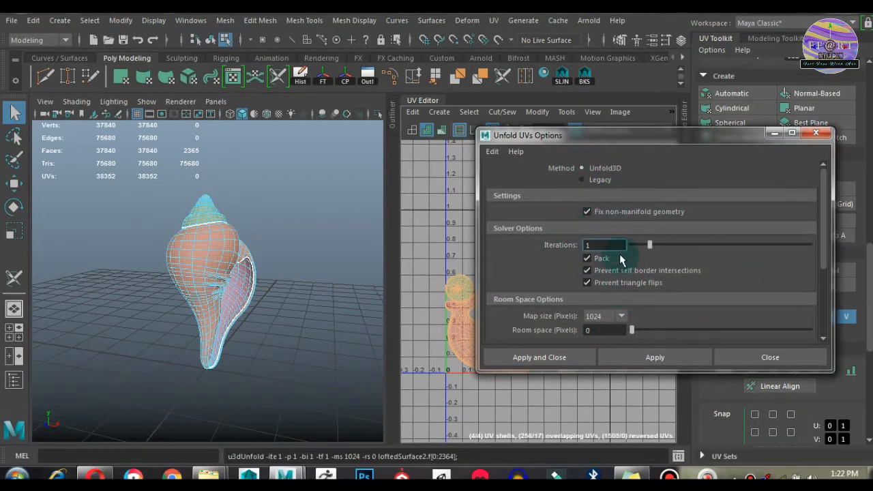
{"action": "scroll", "coordinate": [676, 294], "scroll_direction": "down", "scroll_amount": 3}
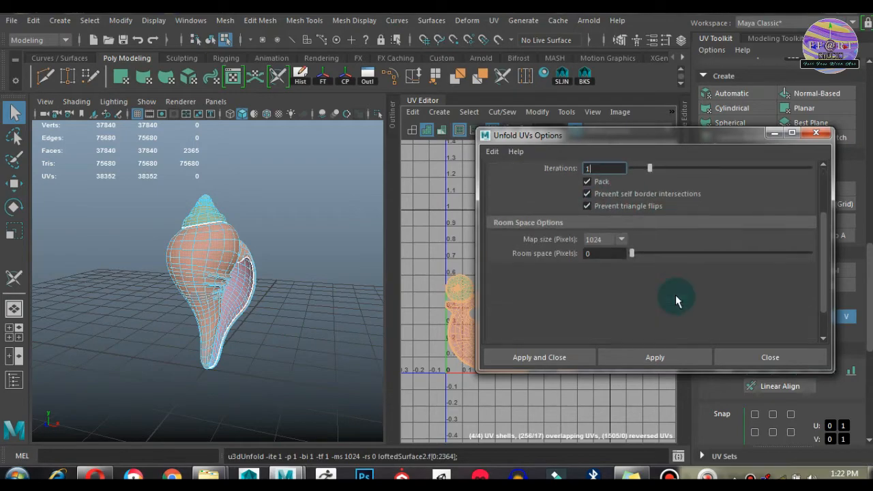
Step: Examine the outer body's unfolded UV shell in the UV Editor, especially around its hole and the protruding corner beside it
{"action": "left_click_drag", "start_coordinate": [198, 283], "coordinate": [232, 301], "text": "alt"}
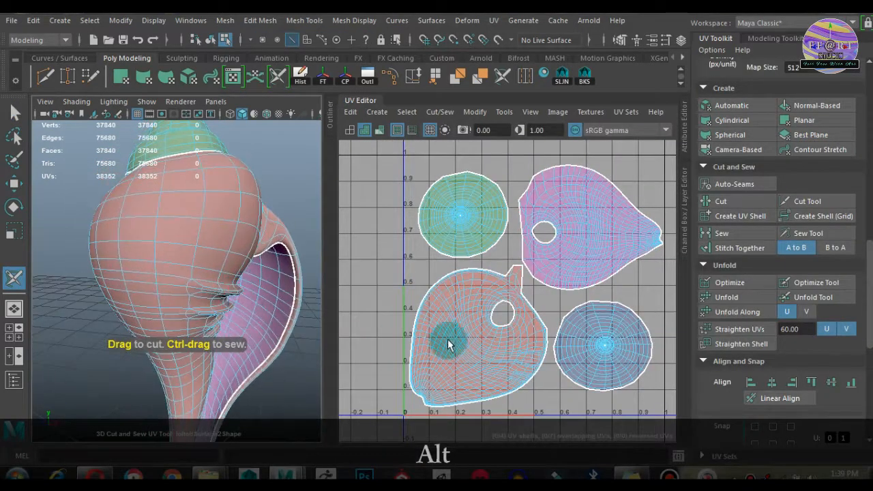
{"action": "middle_click_drag", "start_coordinate": [449, 345], "coordinate": [470, 292], "text": "alt"}
{"action": "right_click_drag", "start_coordinate": [470, 293], "coordinate": [574, 294], "text": "alt"}
{"action": "middle_click_drag", "start_coordinate": [489, 200], "coordinate": [457, 235], "text": "alt"}
{"action": "right_click_drag", "start_coordinate": [545, 256], "coordinate": [604, 262], "text": "alt"}
{"action": "middle_click_drag", "start_coordinate": [604, 261], "coordinate": [601, 308], "text": "alt"}
{"action": "right_click_drag", "start_coordinate": [601, 308], "coordinate": [612, 284], "text": "alt"}
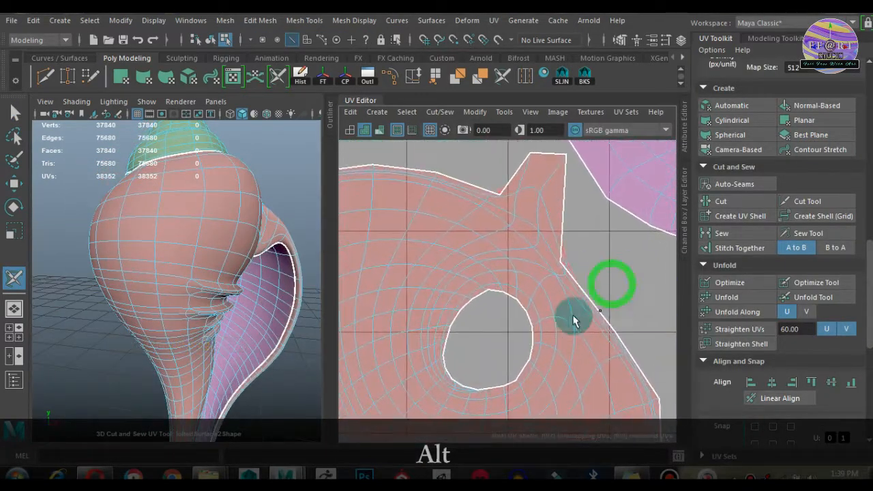
{"action": "middle_click_drag", "start_coordinate": [575, 321], "coordinate": [625, 240], "text": "alt"}
{"action": "right_click_drag", "start_coordinate": [625, 240], "coordinate": [548, 265], "text": "alt"}
{"action": "middle_click_drag", "start_coordinate": [539, 355], "coordinate": [593, 259], "text": "alt"}
{"action": "right_click_drag", "start_coordinate": [593, 259], "coordinate": [525, 257], "text": "alt"}
{"action": "middle_click_drag", "start_coordinate": [614, 196], "coordinate": [503, 343], "text": "alt"}
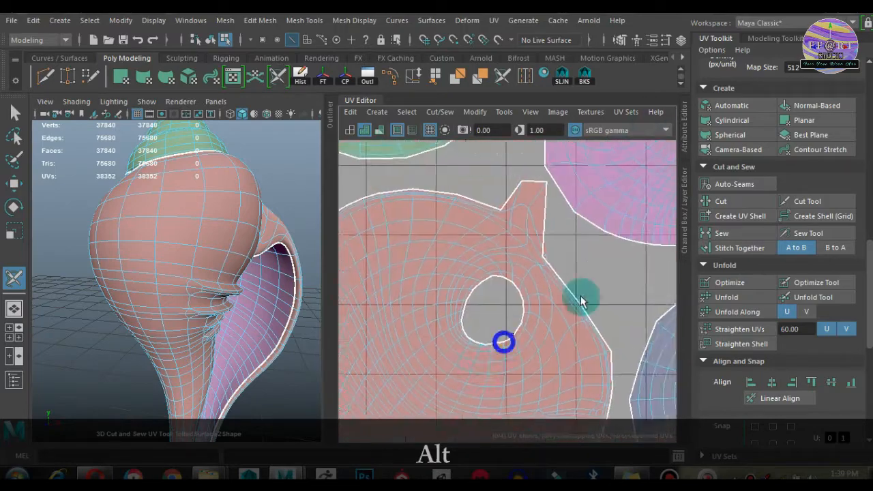
Step: Widen the UV Editor by hiding the UV Toolkit, and compare the unfolded shells with the seams around the seashell's opening
{"action": "right_click_drag", "start_coordinate": [581, 300], "coordinate": [526, 301], "text": "alt"}
{"action": "middle_click_drag", "start_coordinate": [580, 173], "coordinate": [504, 262], "text": "alt"}
{"action": "left_click_drag", "start_coordinate": [234, 290], "coordinate": [170, 254], "text": "alt"}
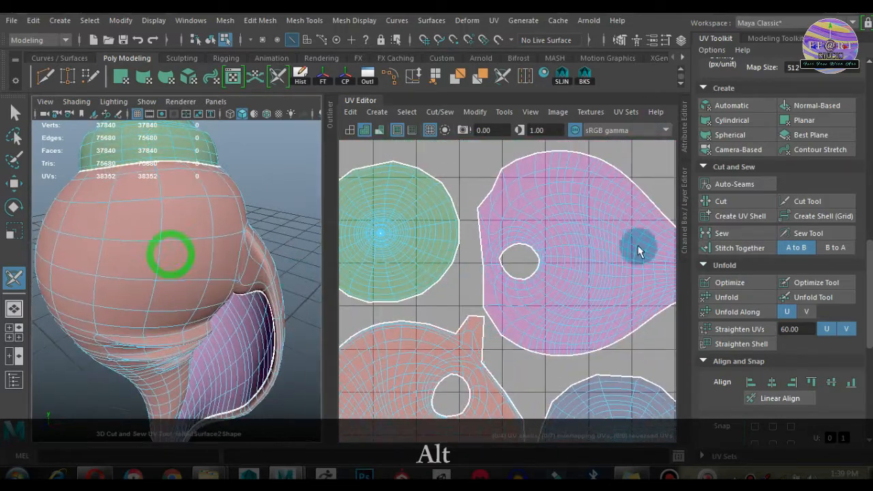
{"action": "left_click", "coordinate": [727, 38]}
{"action": "left_click_drag", "start_coordinate": [404, 229], "coordinate": [476, 236]}
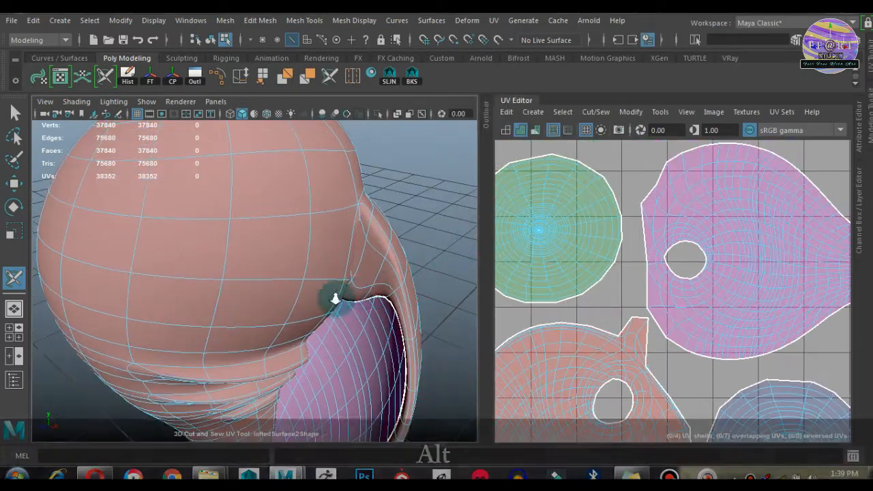
{"action": "right_click_drag", "start_coordinate": [335, 299], "coordinate": [293, 298], "text": "alt"}
{"action": "right_click_drag", "start_coordinate": [751, 323], "coordinate": [709, 307], "text": "alt"}
{"action": "middle_click_drag", "start_coordinate": [710, 307], "coordinate": [712, 263], "text": "alt"}
{"action": "right_click_drag", "start_coordinate": [713, 263], "coordinate": [675, 264], "text": "alt"}
{"action": "left_click_drag", "start_coordinate": [328, 286], "coordinate": [363, 307], "text": "alt"}
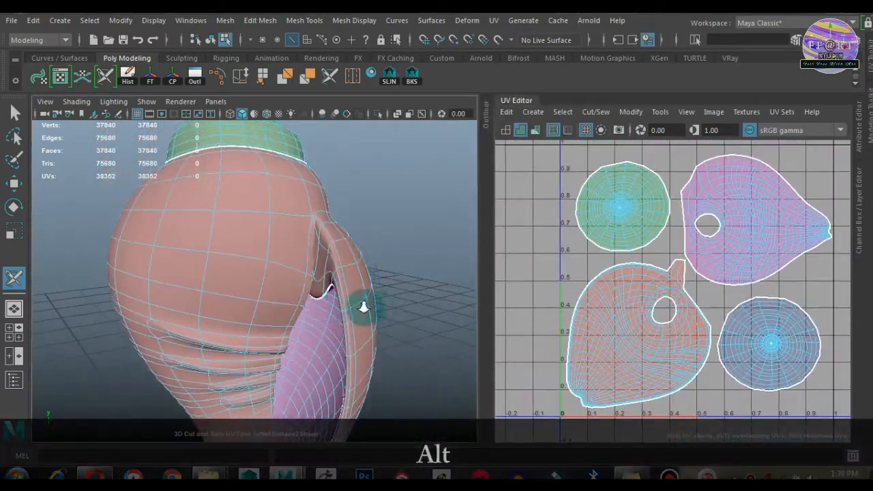
{"action": "right_click_drag", "start_coordinate": [362, 307], "coordinate": [335, 286], "text": "alt"}
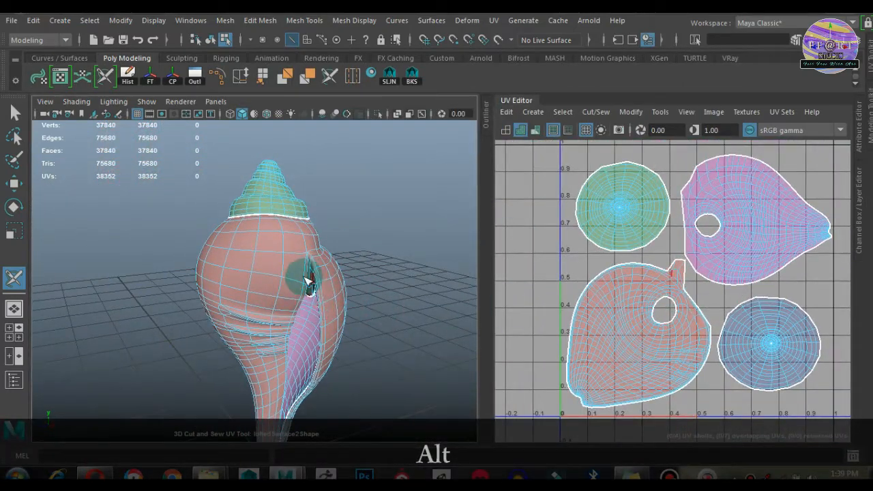
Step: Cut a lengthwise UV seam down the outer body, from the spire's border to the narrow tip
{"action": "right_click_drag", "start_coordinate": [365, 284], "coordinate": [402, 286], "text": "alt"}
{"action": "middle_click_drag", "start_coordinate": [316, 279], "coordinate": [214, 307], "text": "alt"}
{"action": "left_click_drag", "start_coordinate": [214, 307], "coordinate": [286, 287], "text": "alt"}
{"action": "right_click_drag", "start_coordinate": [287, 287], "coordinate": [335, 286], "text": "alt"}
{"action": "middle_click_drag", "start_coordinate": [334, 287], "coordinate": [330, 255], "text": "alt"}
{"action": "right_click_drag", "start_coordinate": [330, 255], "coordinate": [341, 261], "text": "alt"}
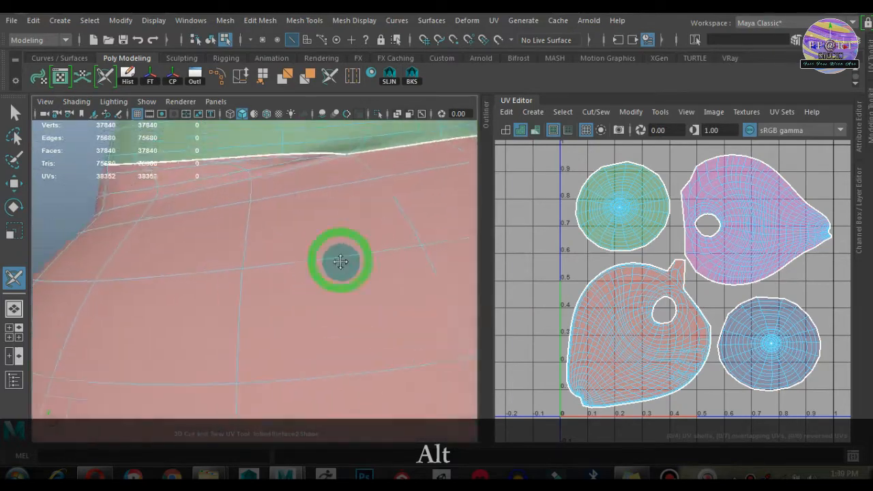
{"action": "middle_click_drag", "start_coordinate": [341, 261], "coordinate": [320, 277], "text": "alt"}
{"action": "right_click_drag", "start_coordinate": [320, 277], "coordinate": [304, 287], "text": "alt"}
{"action": "left_click_drag", "start_coordinate": [305, 287], "coordinate": [314, 205], "text": "alt"}
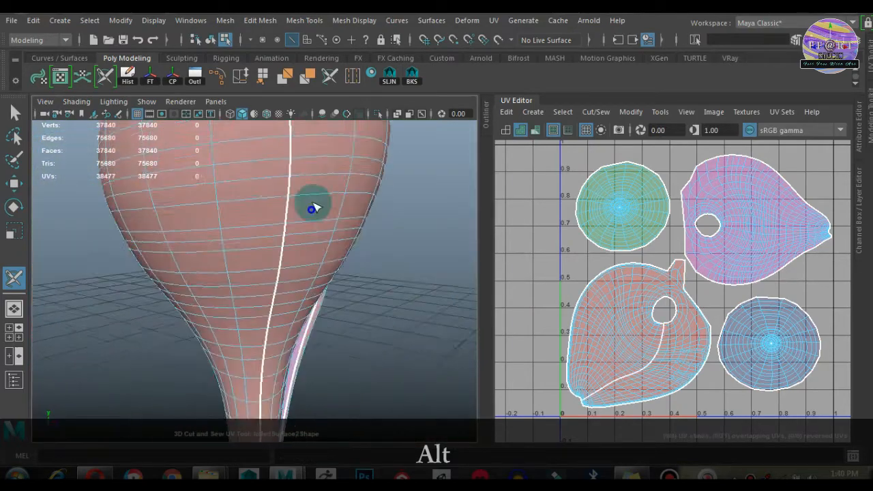
Step: Cut a UV seam up the outer spire from its border to the apex, in line with the body seam
{"action": "right_click_drag", "start_coordinate": [314, 205], "coordinate": [289, 262], "text": "alt"}
{"action": "left_click_drag", "start_coordinate": [289, 263], "coordinate": [295, 345], "text": "alt"}
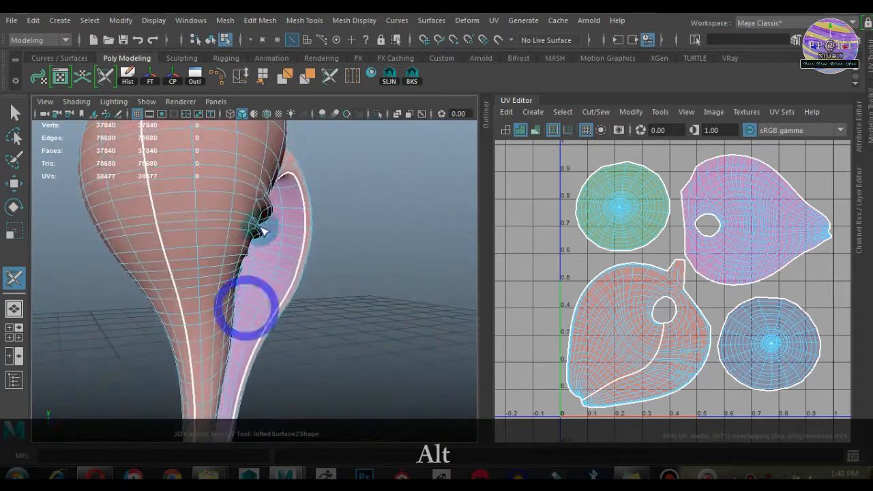
{"action": "left_click_drag", "start_coordinate": [263, 232], "coordinate": [253, 312], "text": "alt"}
{"action": "left_click_drag", "start_coordinate": [193, 242], "coordinate": [240, 267], "text": "alt"}
{"action": "right_click_drag", "start_coordinate": [241, 267], "coordinate": [287, 294], "text": "alt"}
{"action": "left_click_drag", "start_coordinate": [286, 294], "coordinate": [259, 239], "text": "alt"}
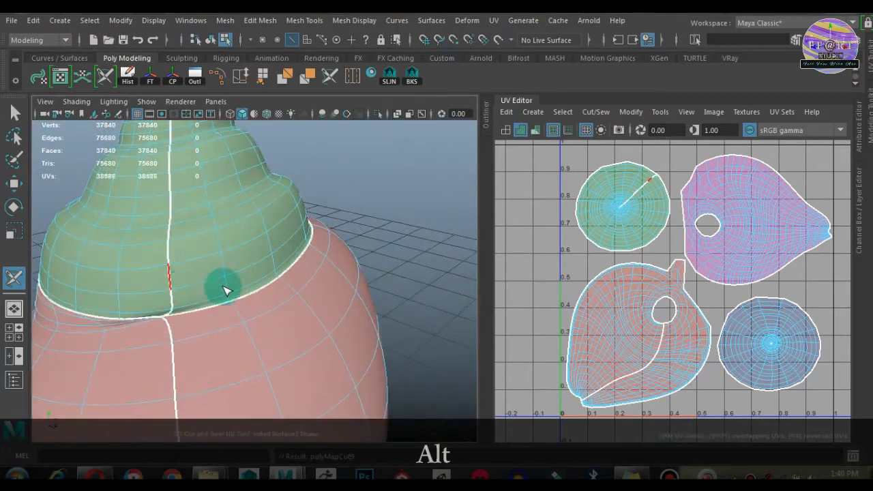
{"action": "left_click_drag", "start_coordinate": [225, 290], "coordinate": [215, 220], "text": "alt"}
{"action": "right_click_drag", "start_coordinate": [215, 220], "coordinate": [108, 222], "text": "alt"}
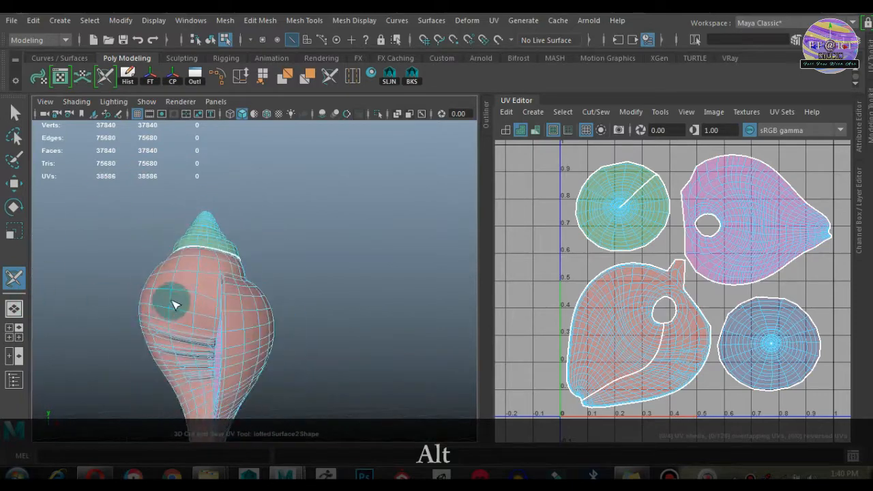
Step: Cut lengthwise UV seams in the inner surface, from its hole to its tip, and in the inner spire, from border to centre
{"action": "right_click_drag", "start_coordinate": [172, 305], "coordinate": [331, 293], "text": "alt"}
{"action": "left_click_drag", "start_coordinate": [332, 293], "coordinate": [421, 217], "text": "alt"}
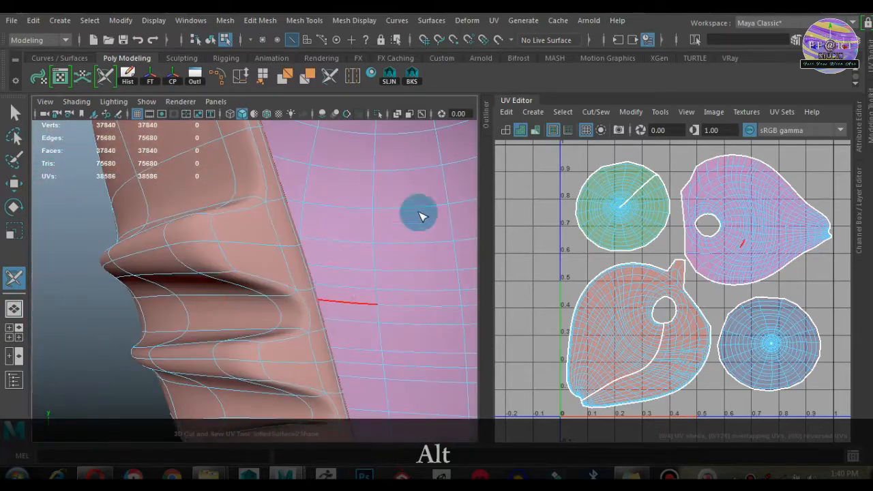
{"action": "left_click", "coordinate": [397, 113]}
{"action": "mouse_move", "coordinate": [384, 252]}
{"action": "left_mouse_down", "text": "alt"}
{"action": "mouse_move", "coordinate": [335, 279]}
{"action": "mouse_move", "coordinate": [307, 253]}
{"action": "left_mouse_up", "text": "alt"}
{"action": "mouse_move", "coordinate": [306, 253]}
{"action": "right_mouse_down", "text": "alt"}
{"action": "mouse_move", "coordinate": [343, 245]}
{"action": "mouse_move", "coordinate": [325, 292]}
{"action": "right_mouse_up", "text": "alt"}
{"action": "left_click_drag", "start_coordinate": [399, 122], "coordinate": [367, 240], "text": "alt"}
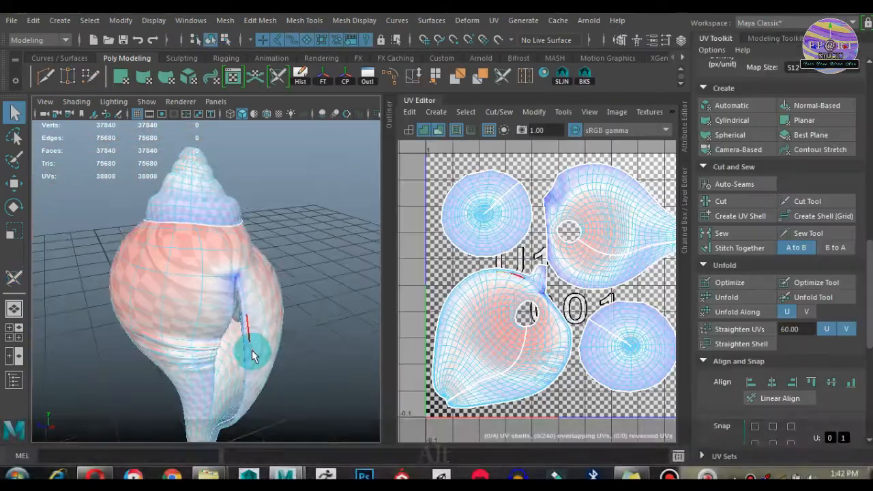
Step: Check the checker pattern around the seashell, and select all its UV shells and unfold them
{"action": "left_click_drag", "start_coordinate": [250, 351], "coordinate": [324, 294], "text": "alt"}
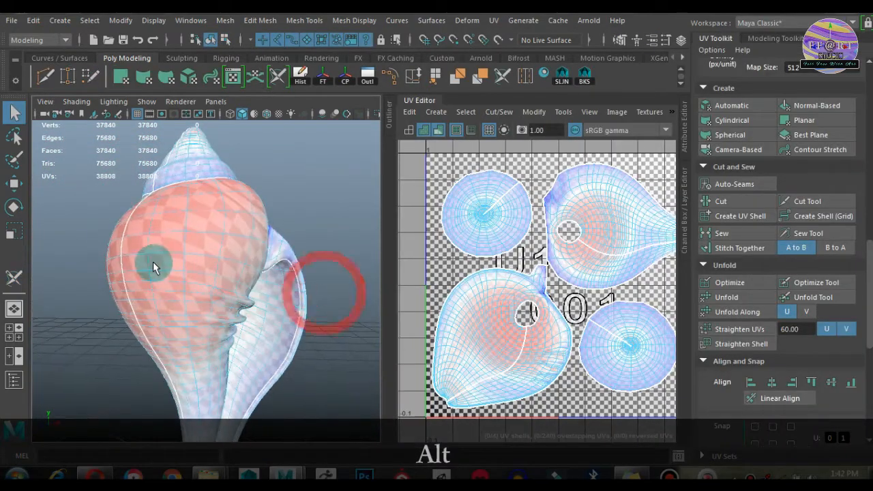
{"action": "left_click_drag", "start_coordinate": [153, 268], "coordinate": [246, 281], "text": "alt"}
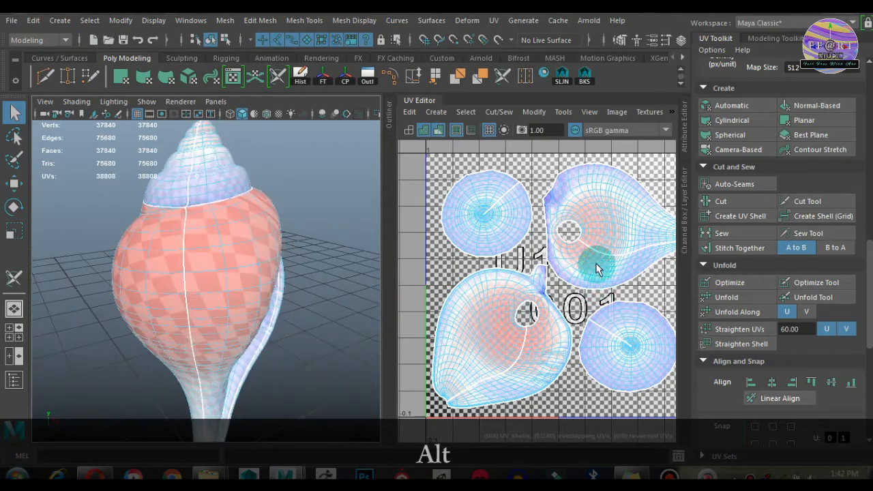
{"action": "right_click_drag", "start_coordinate": [607, 224], "coordinate": [503, 181]}
{"action": "left_click", "coordinate": [610, 307]}
{"action": "right_click_drag", "start_coordinate": [611, 305], "coordinate": [542, 295], "text": "alt"}
{"action": "left_click", "coordinate": [522, 380]}
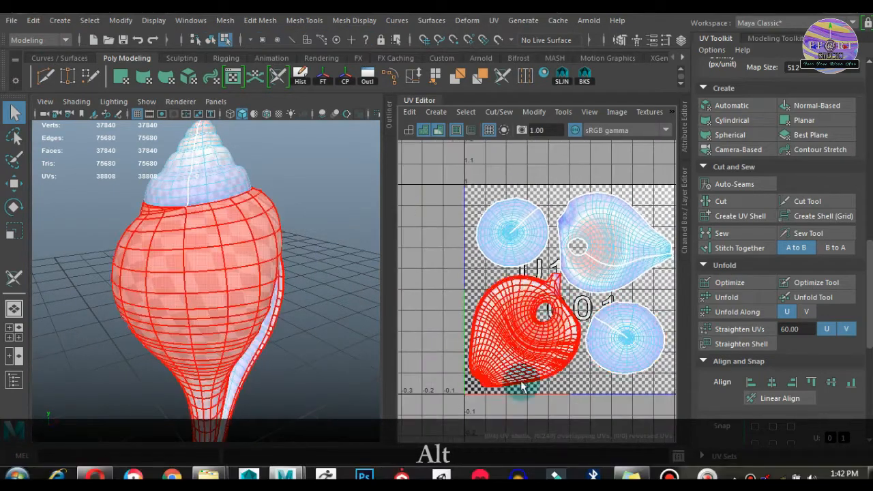
{"action": "left_click", "coordinate": [476, 199]}
{"action": "left_click_drag", "start_coordinate": [679, 412], "coordinate": [676, 409]}
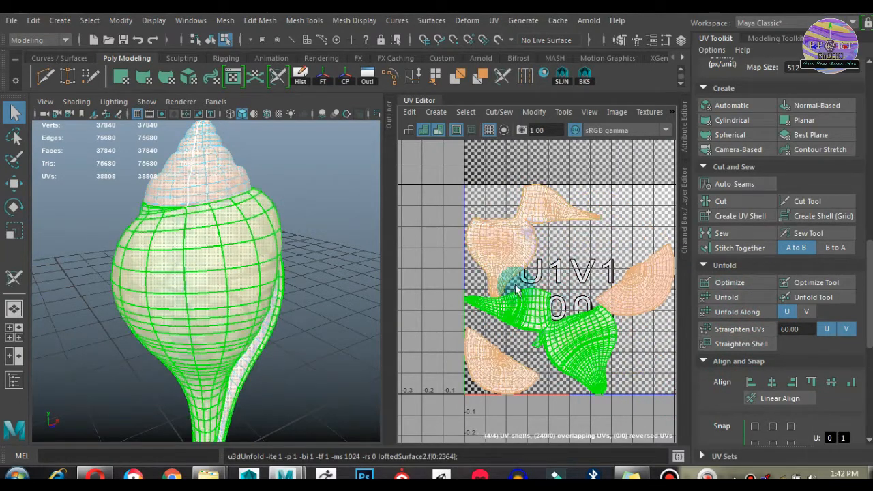
Step: Return to object selection with the seashell selected and compare the unfolded shells with UV distortion shading off and on
{"action": "left_click_drag", "start_coordinate": [393, 287], "coordinate": [348, 292]}
{"action": "right_click_drag", "start_coordinate": [183, 280], "coordinate": [273, 208]}
{"action": "left_click", "coordinate": [274, 208]}
{"action": "left_click", "coordinate": [218, 269]}
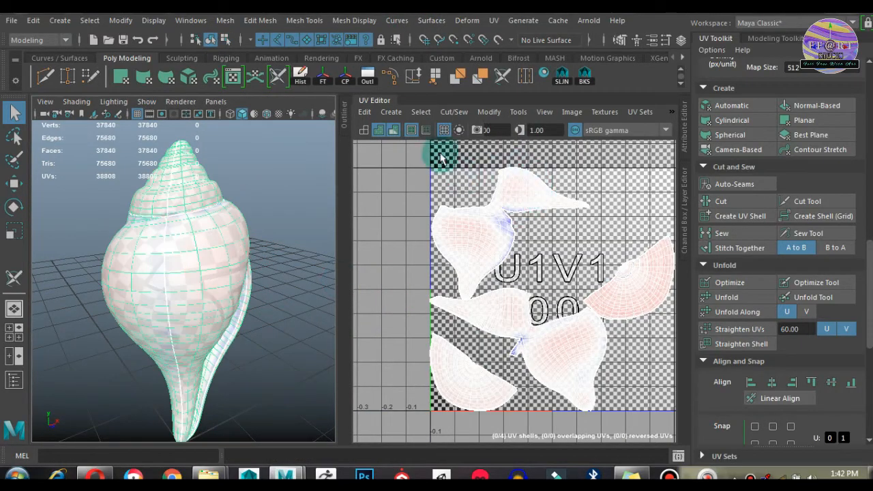
{"action": "left_click", "coordinate": [394, 131]}
{"action": "left_click", "coordinate": [395, 131]}
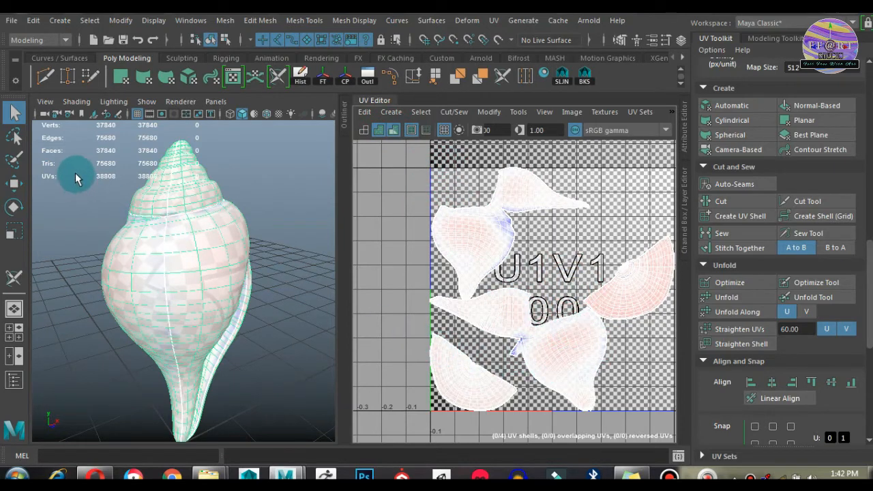
{"action": "right_click_drag", "start_coordinate": [187, 231], "coordinate": [303, 48]}
{"action": "left_click", "coordinate": [297, 220]}
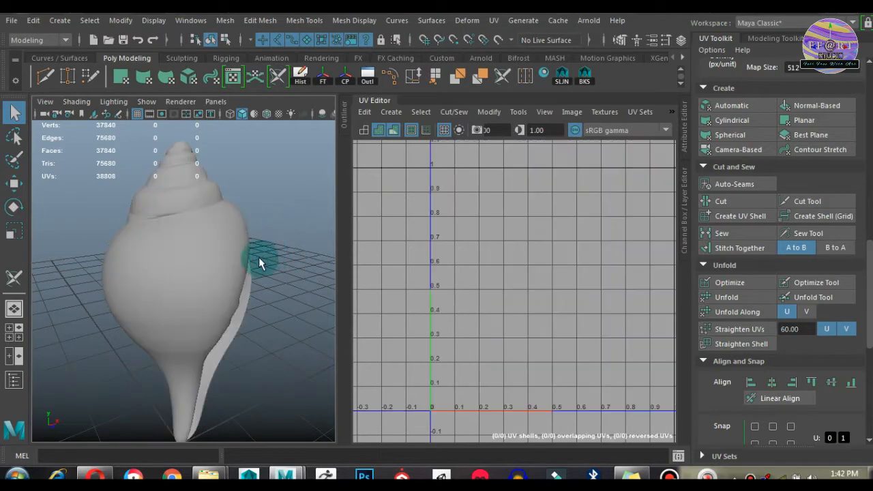
{"action": "left_click", "coordinate": [239, 272]}
Step: Activate the 3D Cut and Sew UV Tool and cut the inner surface's UV shell across its narrow neck at the distorted corner
{"action": "right_click_drag", "start_coordinate": [520, 293], "coordinate": [550, 303], "text": "alt"}
{"action": "middle_click_drag", "start_coordinate": [546, 375], "coordinate": [521, 341], "text": "alt"}
{"action": "right_click_drag", "start_coordinate": [480, 283], "coordinate": [518, 361], "text": "alt"}
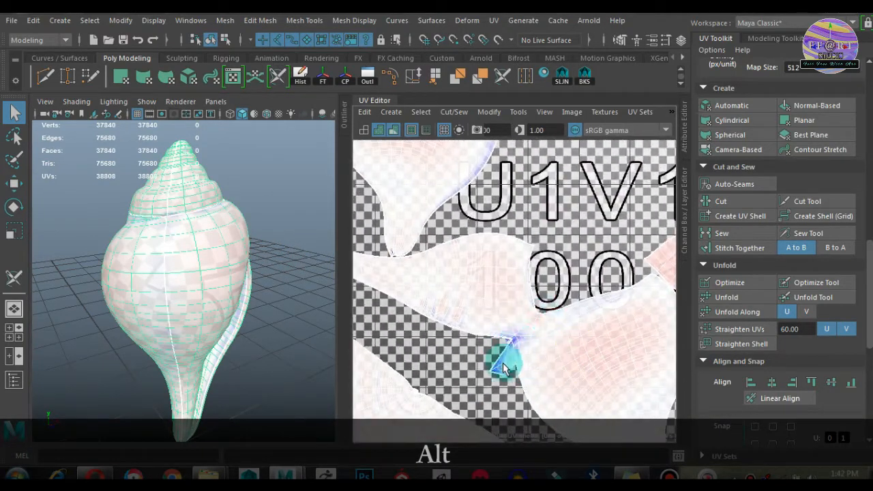
{"action": "middle_click_drag", "start_coordinate": [503, 364], "coordinate": [547, 375], "text": "alt"}
{"action": "middle_click_drag", "start_coordinate": [481, 172], "coordinate": [490, 240], "text": "alt"}
{"action": "right_click_drag", "start_coordinate": [491, 243], "coordinate": [548, 308], "text": "alt"}
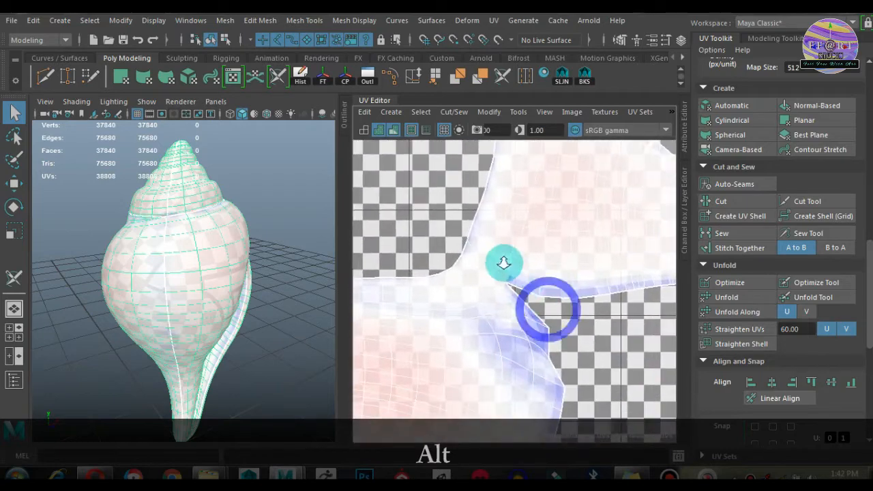
{"action": "right_click_drag", "start_coordinate": [529, 232], "coordinate": [528, 164]}
{"action": "left_click", "coordinate": [15, 278]}
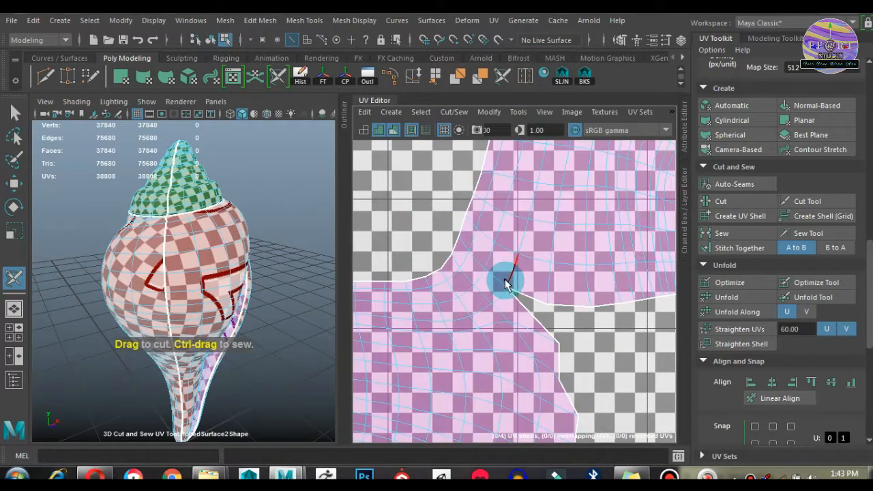
{"action": "left_click_drag", "start_coordinate": [505, 283], "coordinate": [490, 272]}
Step: Cut a seam across the narrow neck of the outer body's UV shell, beside its protruding corner
{"action": "right_click_drag", "start_coordinate": [565, 313], "coordinate": [444, 295], "text": "alt"}
{"action": "middle_click_drag", "start_coordinate": [515, 354], "coordinate": [515, 269], "text": "alt"}
{"action": "middle_click_drag", "start_coordinate": [537, 399], "coordinate": [496, 234], "text": "alt"}
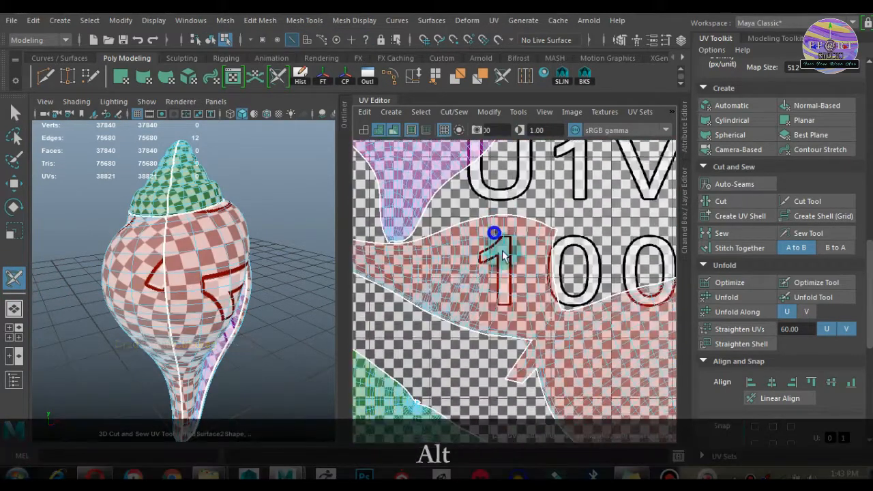
{"action": "right_click_drag", "start_coordinate": [496, 234], "coordinate": [569, 341], "text": "alt"}
{"action": "middle_click_drag", "start_coordinate": [569, 342], "coordinate": [607, 225], "text": "alt"}
{"action": "right_click_drag", "start_coordinate": [608, 225], "coordinate": [517, 259], "text": "alt"}
{"action": "middle_click_drag", "start_coordinate": [517, 259], "coordinate": [497, 334], "text": "alt"}
{"action": "right_click_drag", "start_coordinate": [497, 334], "coordinate": [554, 214], "text": "alt"}
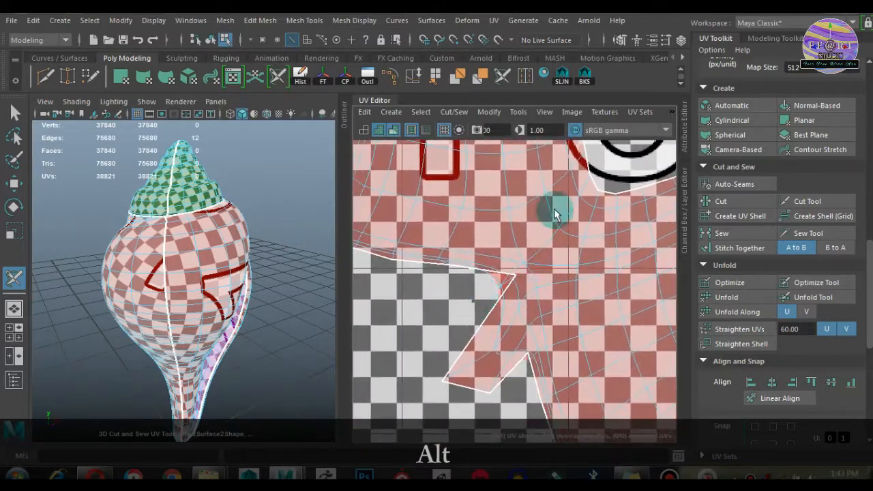
{"action": "right_click_drag", "start_coordinate": [551, 260], "coordinate": [593, 326], "text": "alt"}
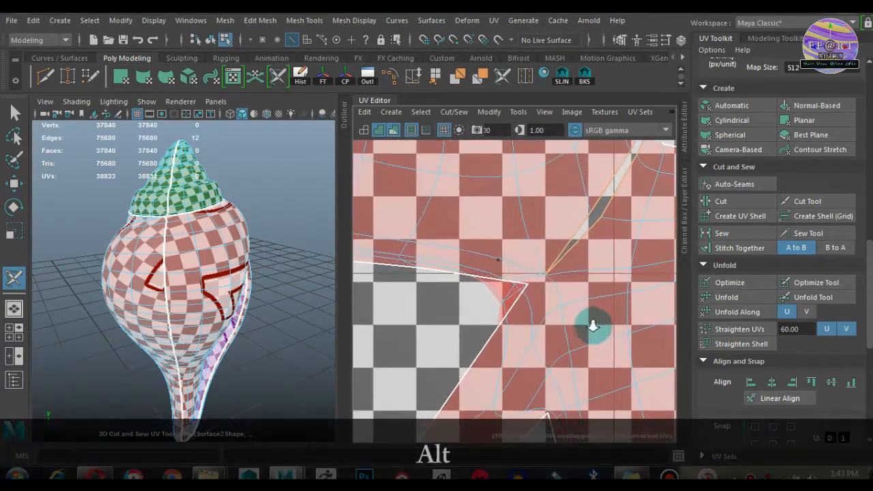
{"action": "right_click_drag", "start_coordinate": [540, 307], "coordinate": [612, 264], "text": "alt"}
Step: Complete the outer body's neck seam so its two halves separate, and check the new seams around the opening
{"action": "scroll", "coordinate": [595, 313], "scroll_direction": "down", "scroll_amount": 7}
{"action": "left_click_drag", "start_coordinate": [127, 249], "coordinate": [35, 266], "text": "alt"}
{"action": "scroll", "coordinate": [248, 283], "scroll_direction": "up", "scroll_amount": 6}
{"action": "left_click_drag", "start_coordinate": [266, 273], "coordinate": [240, 268], "text": "alt"}
{"action": "right_click_drag", "start_coordinate": [561, 289], "coordinate": [330, 189], "text": "alt"}
{"action": "middle_click_drag", "start_coordinate": [502, 229], "coordinate": [486, 364], "text": "alt"}
{"action": "scroll", "coordinate": [500, 232], "scroll_direction": "down", "scroll_amount": 1}
{"action": "middle_click_drag", "start_coordinate": [614, 400], "coordinate": [580, 275], "text": "alt"}
{"action": "left_click_drag", "start_coordinate": [273, 273], "coordinate": [238, 245], "text": "alt"}
{"action": "right_click_drag", "start_coordinate": [238, 245], "coordinate": [348, 234], "text": "alt"}
{"action": "left_click_drag", "start_coordinate": [325, 245], "coordinate": [198, 289], "text": "alt"}
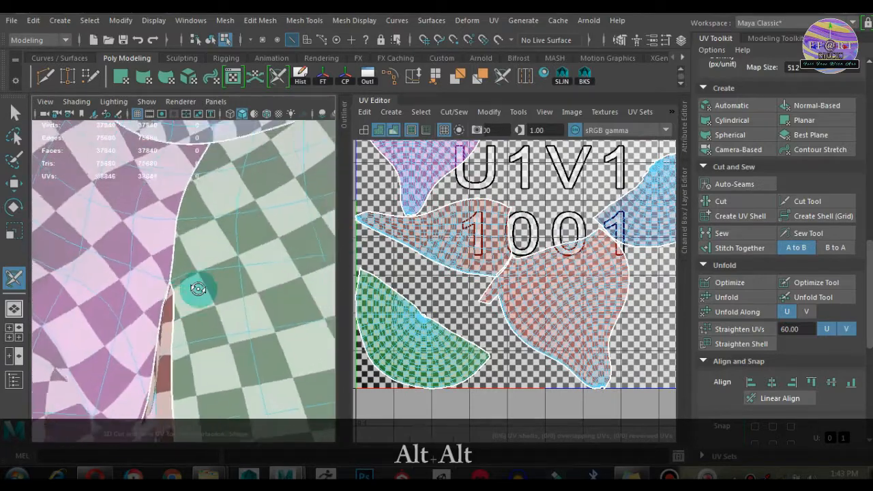
{"action": "right_click_drag", "start_coordinate": [197, 288], "coordinate": [133, 275], "text": "alt"}
Step: Switch to UV shell selection, select all UV shells and unfold them again
{"action": "right_click_drag", "start_coordinate": [549, 288], "coordinate": [445, 260], "text": "alt"}
{"action": "middle_click_drag", "start_coordinate": [480, 273], "coordinate": [458, 302], "text": "alt"}
{"action": "key", "text": "q"}
{"action": "right_click_drag", "start_coordinate": [608, 182], "coordinate": [499, 155]}
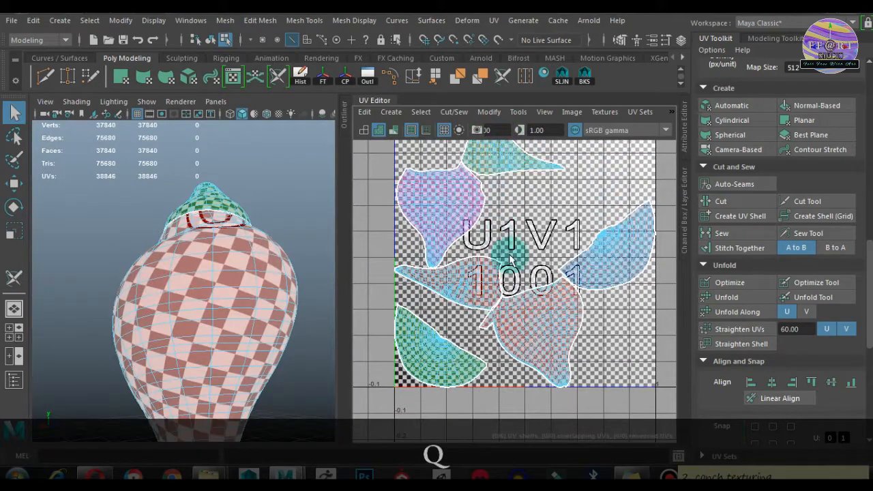
{"action": "right_click_drag", "start_coordinate": [572, 264], "coordinate": [414, 164], "text": "alt"}
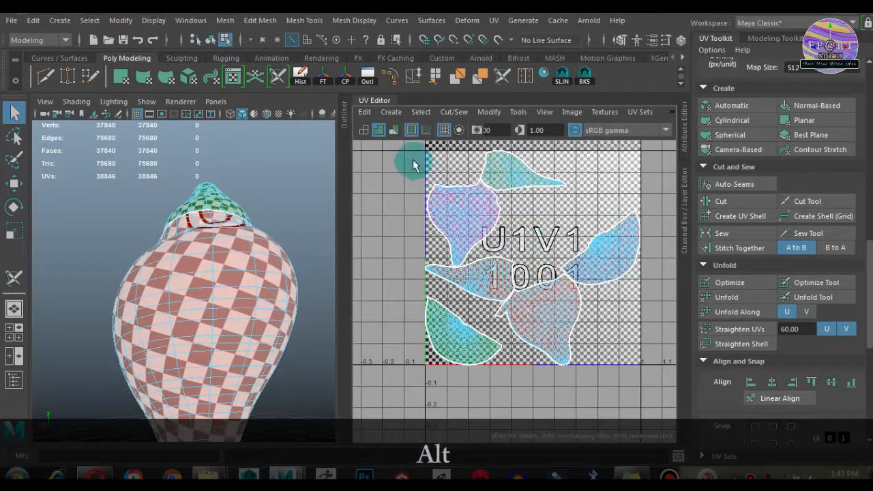
{"action": "left_click_drag", "start_coordinate": [642, 381], "coordinate": [645, 376]}
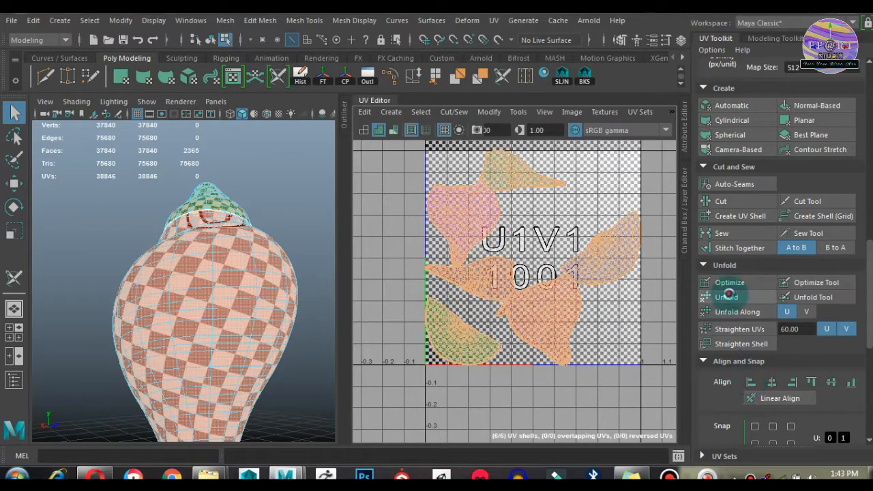
{"action": "left_click", "coordinate": [599, 378]}
Step: Examine the UV layout beside the seashell and look at the texture display options
{"action": "left_click_drag", "start_coordinate": [302, 327], "coordinate": [234, 289], "text": "alt"}
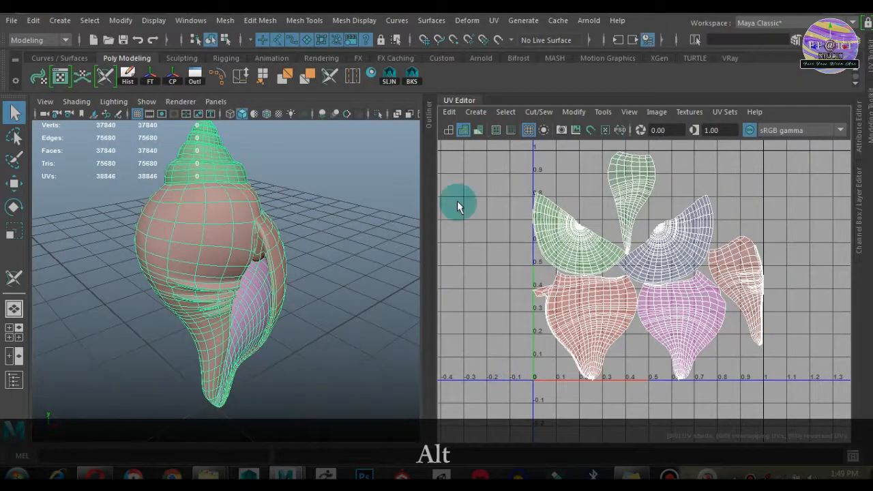
{"action": "right_click_drag", "start_coordinate": [633, 341], "coordinate": [614, 329], "text": "alt"}
{"action": "middle_click_drag", "start_coordinate": [622, 348], "coordinate": [636, 372], "text": "alt"}
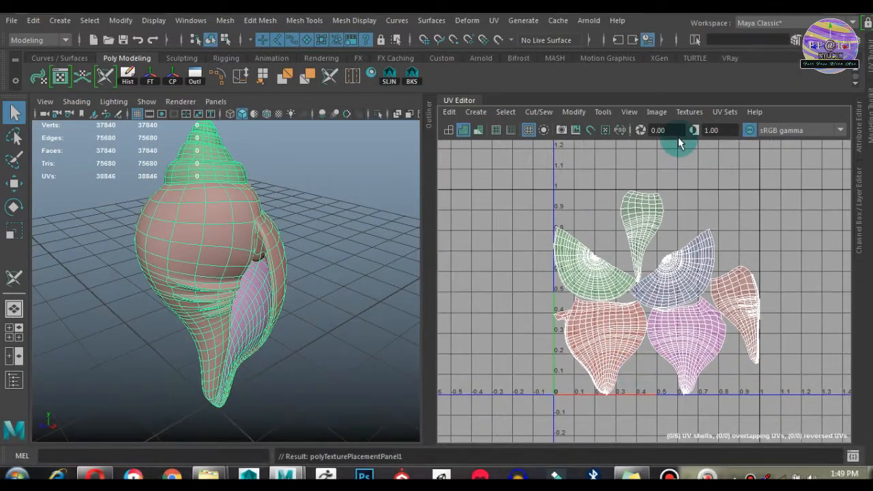
{"action": "left_click", "coordinate": [688, 112]}
{"action": "left_click", "coordinate": [694, 114]}
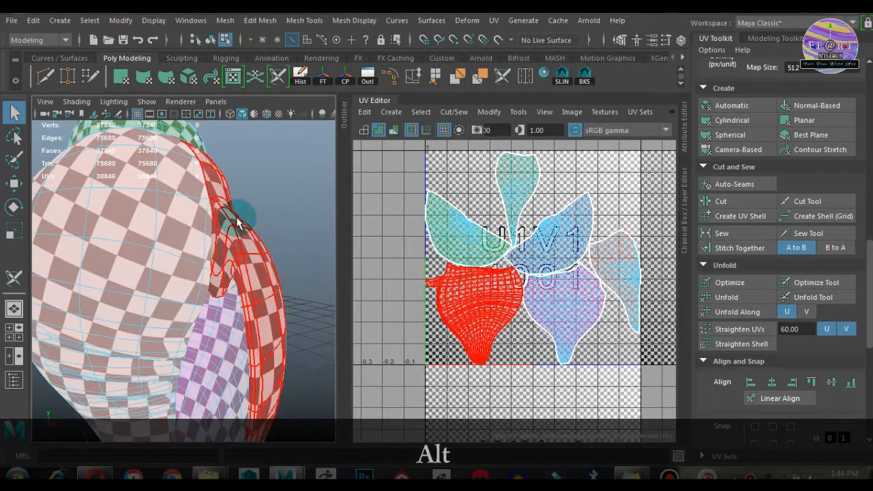
Step: Check the seashell and its UV shells for stretching with the UV distortion shading temporarily switched on
{"action": "left_click_drag", "start_coordinate": [282, 312], "coordinate": [176, 280], "text": "alt"}
{"action": "left_click", "coordinate": [394, 130]}
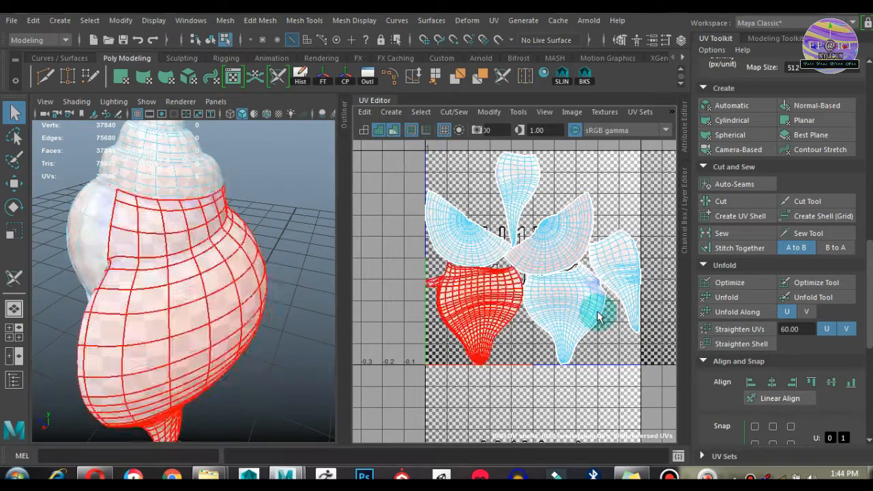
{"action": "middle_click_drag", "start_coordinate": [523, 243], "coordinate": [516, 279], "text": "alt"}
{"action": "right_click_drag", "start_coordinate": [516, 279], "coordinate": [557, 307], "text": "alt"}
{"action": "middle_click_drag", "start_coordinate": [557, 307], "coordinate": [517, 316], "text": "alt"}
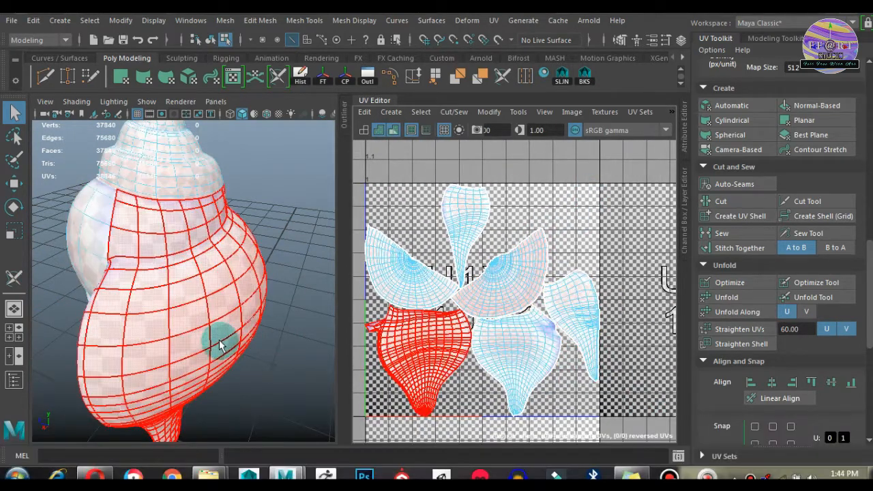
{"action": "left_click_drag", "start_coordinate": [243, 308], "coordinate": [255, 292], "text": "alt"}
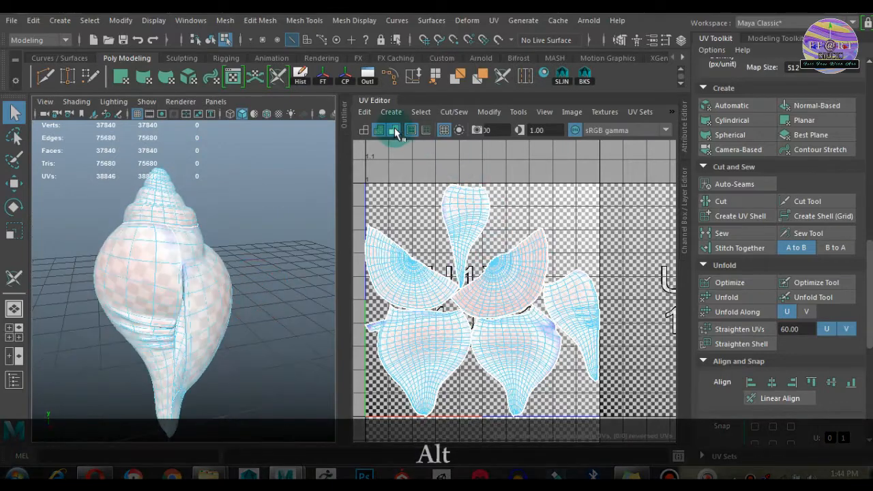
{"action": "left_click", "coordinate": [394, 128]}
{"action": "key", "text": "F12"}
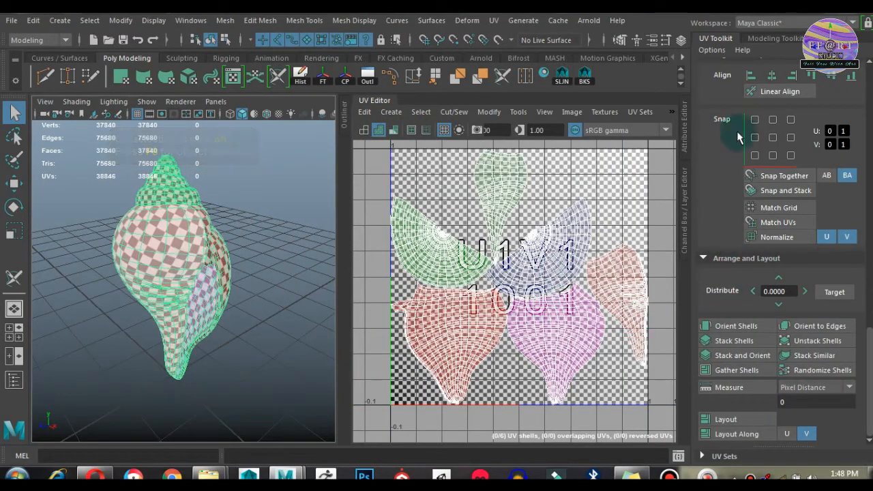
Step: Examine the UV shells' mesh lines and borders close up against the checker texture in the UV layout
{"action": "left_click", "coordinate": [723, 42]}
{"action": "right_click_drag", "start_coordinate": [705, 307], "coordinate": [581, 294], "text": "alt"}
{"action": "middle_click_drag", "start_coordinate": [658, 331], "coordinate": [634, 326], "text": "alt"}
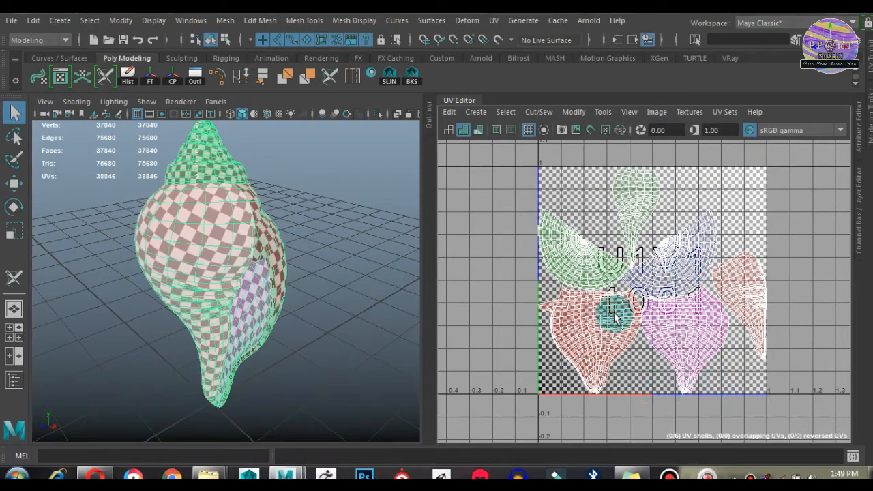
{"action": "right_click_drag", "start_coordinate": [615, 319], "coordinate": [700, 366], "text": "alt"}
{"action": "middle_click_drag", "start_coordinate": [700, 365], "coordinate": [512, 344], "text": "alt"}
{"action": "right_click_drag", "start_coordinate": [621, 321], "coordinate": [735, 375], "text": "alt"}
{"action": "right_click_drag", "start_coordinate": [657, 327], "coordinate": [746, 386], "text": "alt"}
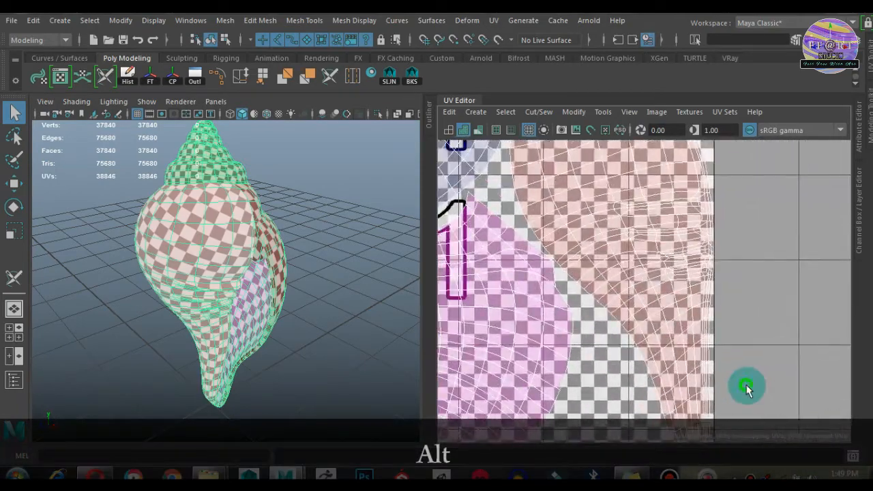
{"action": "middle_click_drag", "start_coordinate": [729, 302], "coordinate": [710, 354], "text": "alt"}
{"action": "right_click_drag", "start_coordinate": [661, 271], "coordinate": [851, 400], "text": "alt"}
{"action": "middle_click_drag", "start_coordinate": [785, 363], "coordinate": [767, 308], "text": "alt"}
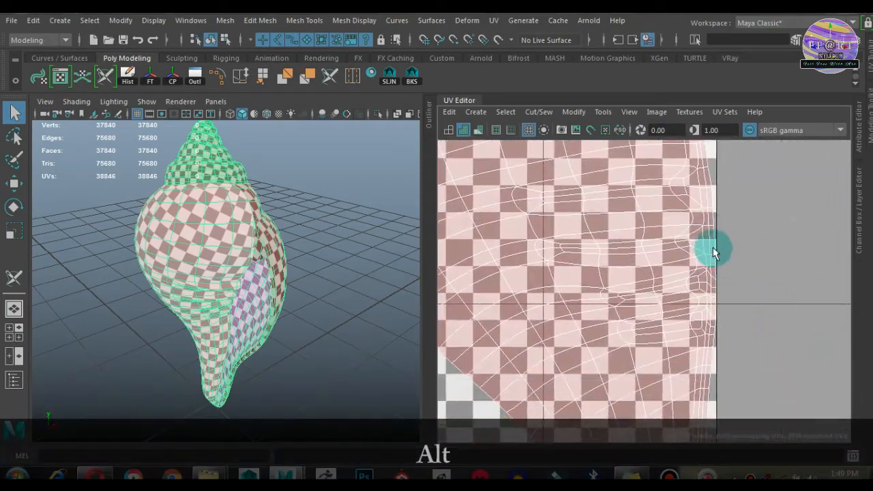
{"action": "right_click_drag", "start_coordinate": [740, 300], "coordinate": [492, 232], "text": "alt"}
{"action": "middle_click_drag", "start_coordinate": [573, 300], "coordinate": [692, 347], "text": "alt"}
{"action": "right_click_drag", "start_coordinate": [692, 347], "coordinate": [593, 318], "text": "alt"}
{"action": "middle_click_drag", "start_coordinate": [642, 194], "coordinate": [641, 304], "text": "alt"}
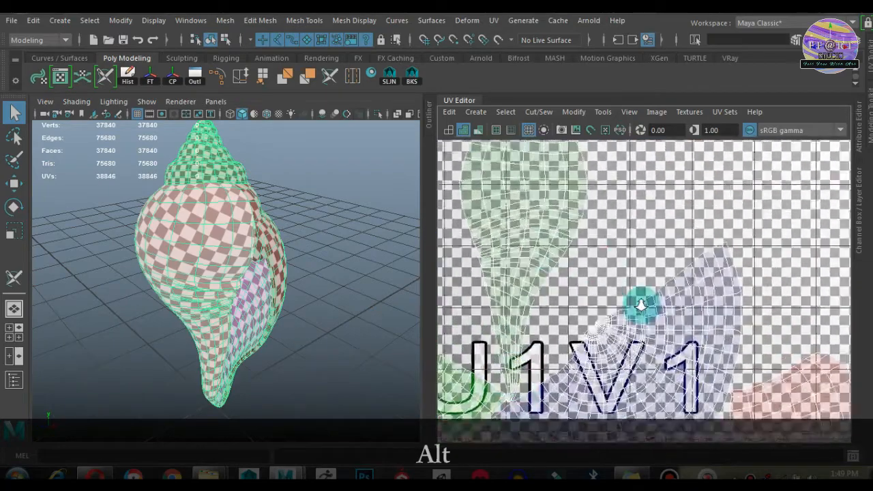
{"action": "mouse_move", "coordinate": [642, 305]}
{"action": "right_mouse_down", "text": "alt"}
{"action": "mouse_move", "coordinate": [666, 365]}
{"action": "mouse_move", "coordinate": [653, 308]}
{"action": "mouse_move", "coordinate": [561, 286]}
{"action": "mouse_move", "coordinate": [695, 338]}
{"action": "right_mouse_up", "text": "alt"}
{"action": "middle_click_drag", "start_coordinate": [467, 232], "coordinate": [672, 282], "text": "alt"}
{"action": "right_click_drag", "start_coordinate": [672, 282], "coordinate": [580, 271], "text": "alt"}
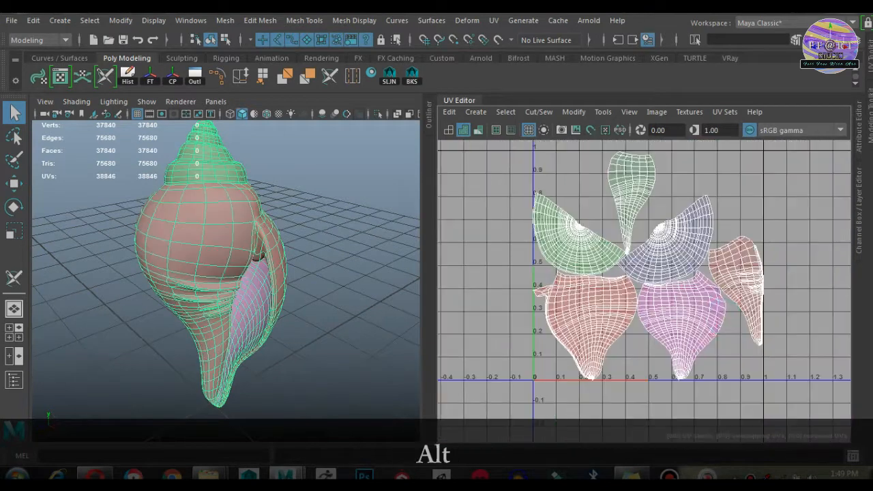
Step: Switch to UV shell selection, select all UV shells and scale them down slightly
{"action": "middle_click_drag", "start_coordinate": [728, 312], "coordinate": [731, 335], "text": "alt"}
{"action": "right_click_drag", "start_coordinate": [731, 335], "coordinate": [778, 357]}
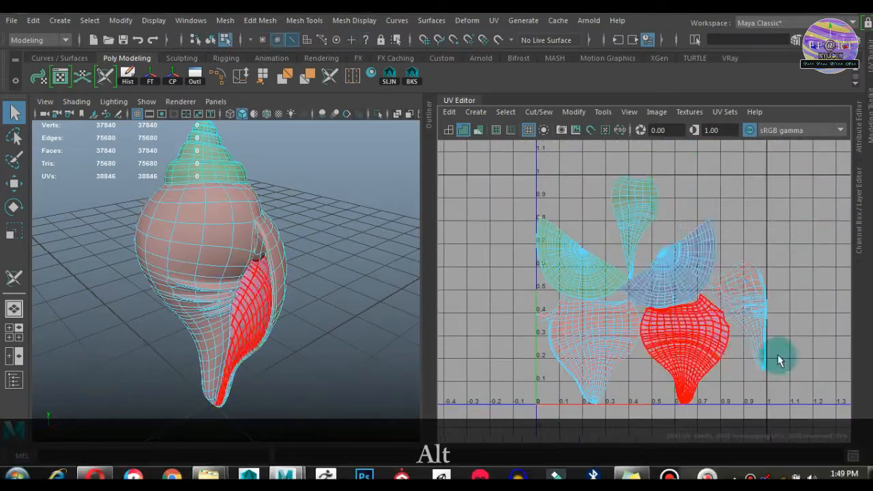
{"action": "scroll", "coordinate": [784, 357], "scroll_direction": "down", "scroll_amount": 1}
{"action": "left_click_drag", "start_coordinate": [538, 180], "coordinate": [800, 406]}
{"action": "key", "text": "r"}
{"action": "left_click_drag", "start_coordinate": [673, 302], "coordinate": [668, 303]}
{"action": "left_click", "coordinate": [778, 325]}
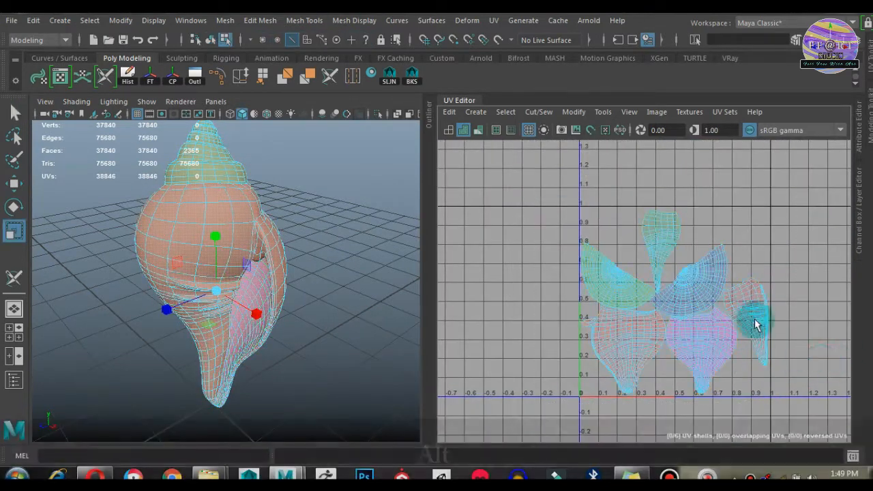
Step: Shift the blue fan-shaped shell away from its neighbours and rotate the green fan-shaped shell upright in the tile's upper corner
{"action": "scroll", "coordinate": [757, 323], "scroll_direction": "up", "scroll_amount": 1}
{"action": "middle_click_drag", "start_coordinate": [759, 326], "coordinate": [729, 317], "text": "alt"}
{"action": "left_click", "coordinate": [728, 316]}
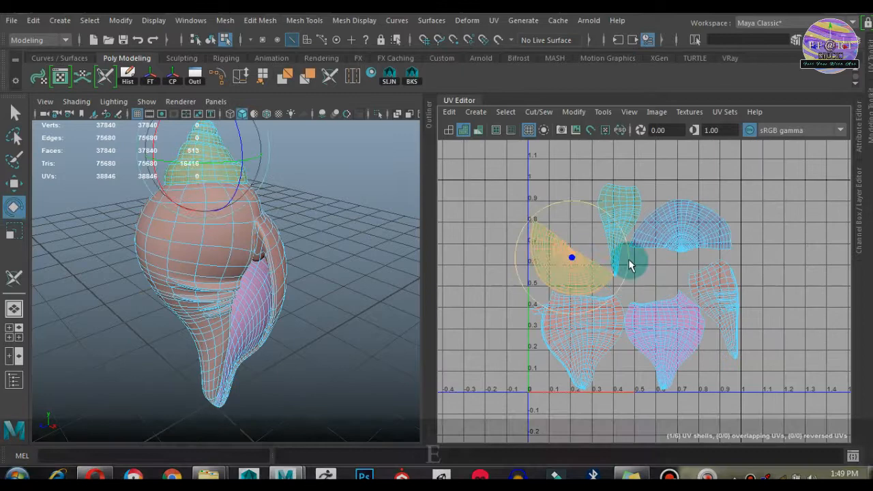
{"action": "left_click_drag", "start_coordinate": [629, 260], "coordinate": [584, 239]}
{"action": "key", "text": "w"}
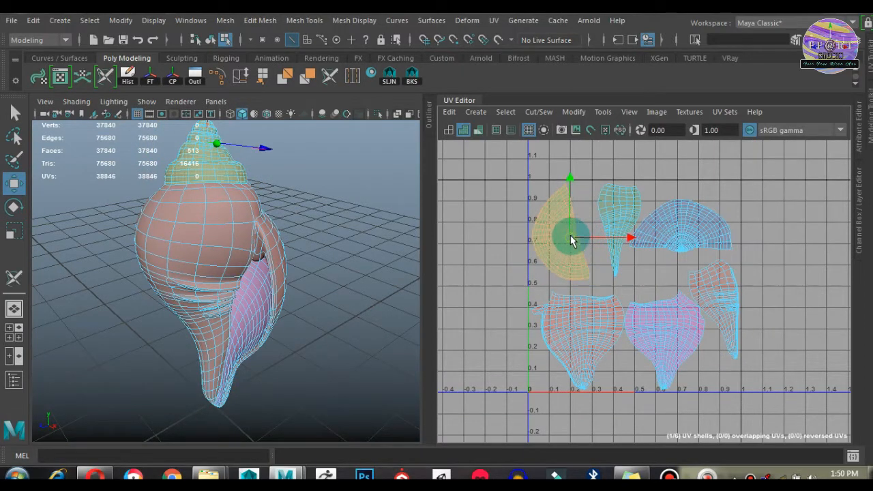
Step: Rotate the blue fan-shaped shell upright and move the narrow brown shell beside it in the upper row
{"action": "key", "text": "e"}
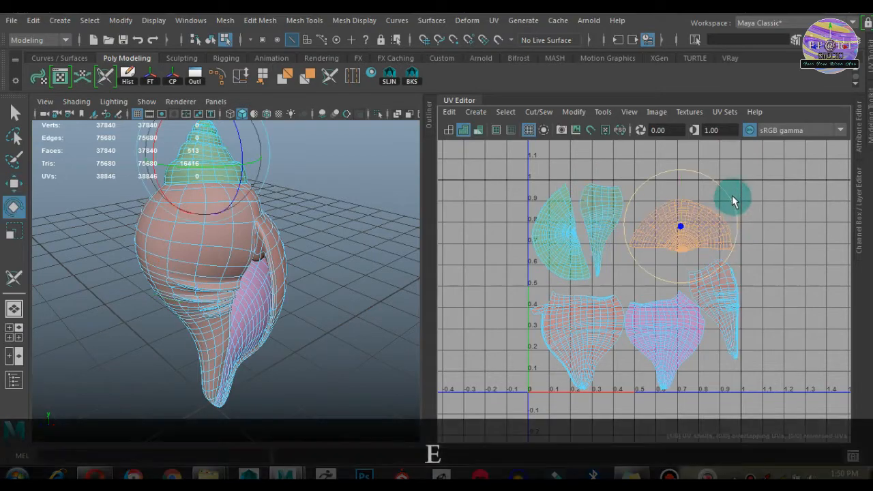
{"action": "left_click_drag", "start_coordinate": [723, 263], "coordinate": [717, 269]}
{"action": "key", "text": "w"}
{"action": "left_click_drag", "start_coordinate": [736, 227], "coordinate": [759, 226]}
{"action": "left_click", "coordinate": [725, 314]}
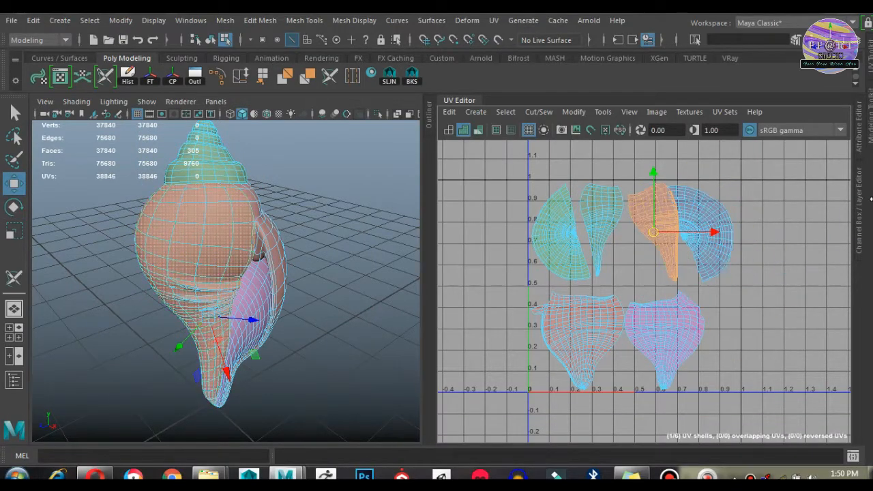
Step: Turn the narrow brown shell upside down with two 90-degree rotations and fit it beside the blue fan
{"action": "left_click", "coordinate": [871, 146]}
{"action": "scroll", "coordinate": [844, 144], "scroll_direction": "up", "scroll_amount": 10}
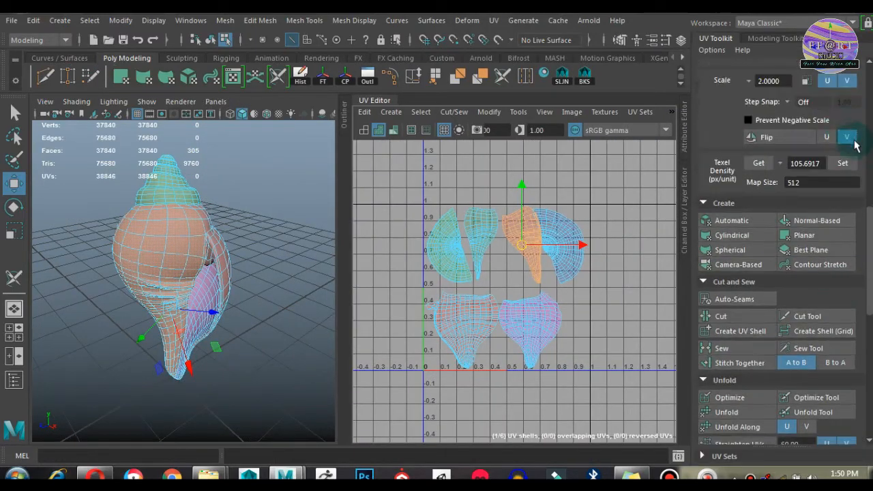
{"action": "left_click", "coordinate": [825, 109]}
{"action": "left_click", "coordinate": [826, 108]}
{"action": "right_click_drag", "start_coordinate": [591, 240], "coordinate": [569, 304], "text": "alt"}
{"action": "middle_click_drag", "start_coordinate": [569, 304], "coordinate": [583, 276], "text": "alt"}
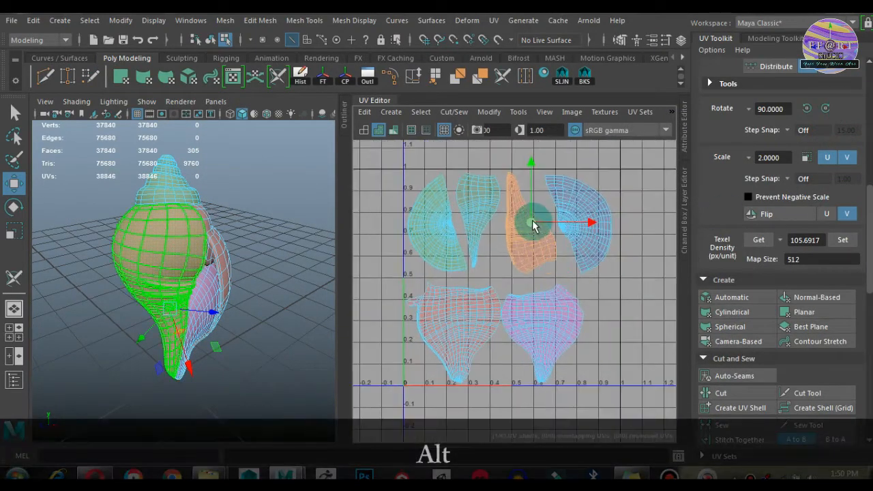
Step: Shift the upper-row shells horizontally to even out the gaps between the two fans and the narrow shells
{"action": "left_click", "coordinate": [474, 208]}
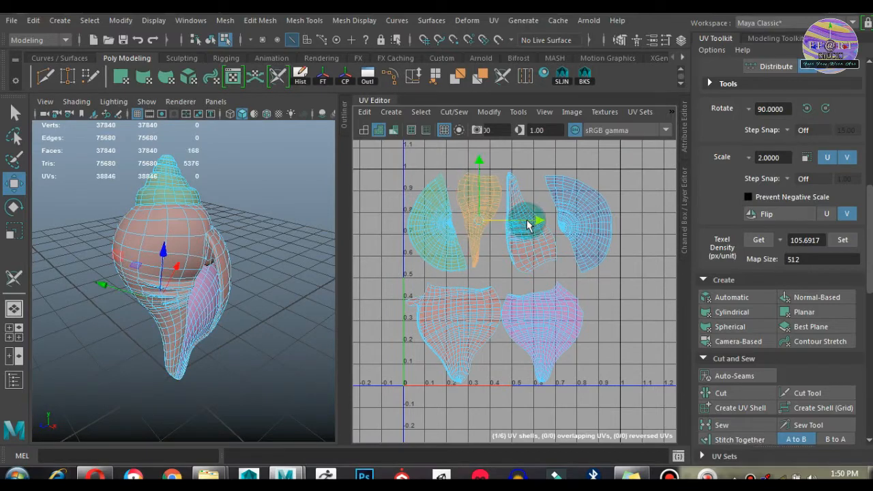
{"action": "left_click_drag", "start_coordinate": [479, 162], "coordinate": [482, 180]}
{"action": "key", "text": "ctrl+z"}
{"action": "left_click", "coordinate": [524, 217], "text": "shift"}
{"action": "left_click_drag", "start_coordinate": [568, 222], "coordinate": [574, 221]}
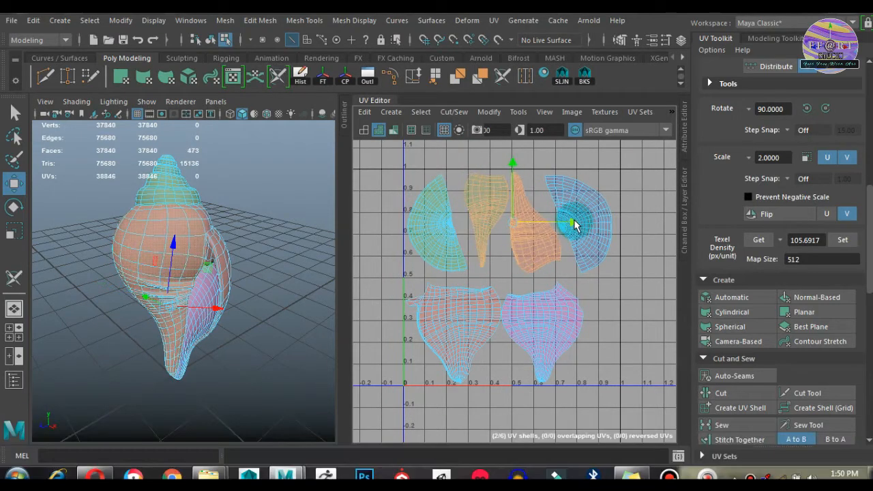
{"action": "left_click", "coordinate": [471, 232]}
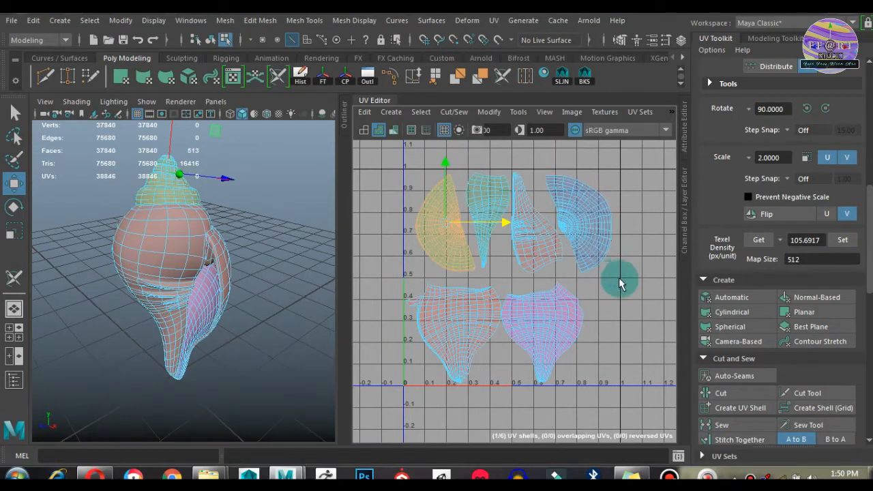
Step: Move the two large body shells into a clear lower row, leaving space between them and the upper shells
{"action": "middle_click_drag", "start_coordinate": [620, 283], "coordinate": [614, 251], "text": "alt"}
{"action": "left_click", "coordinate": [546, 308]}
{"action": "left_click_drag", "start_coordinate": [541, 305], "coordinate": [553, 296]}
{"action": "left_click", "coordinate": [453, 301]}
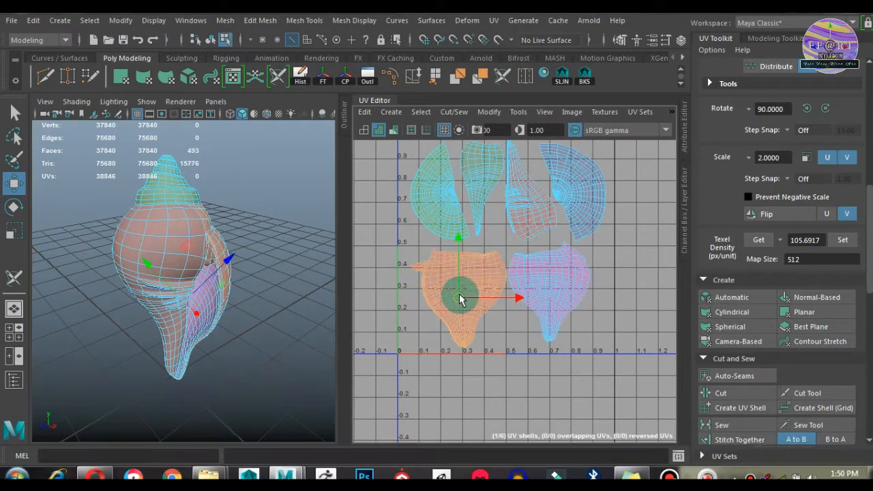
{"action": "left_click", "coordinate": [558, 310]}
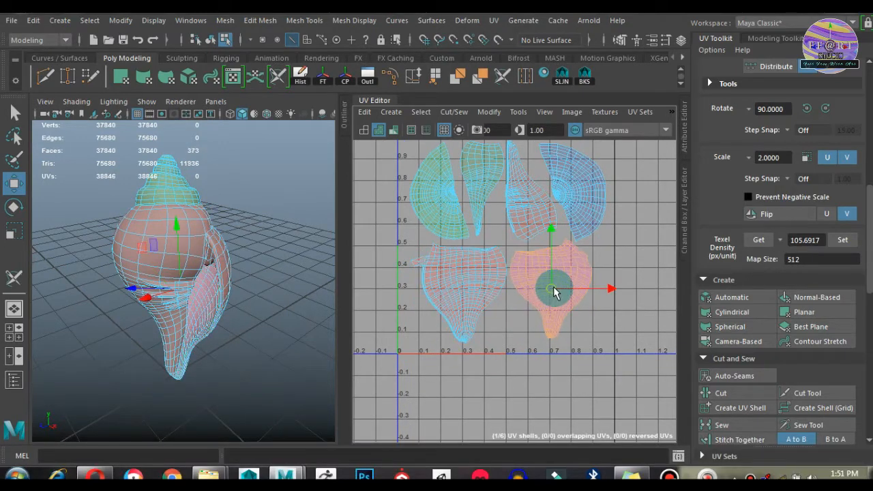
{"action": "left_click", "coordinate": [618, 329]}
Step: Select all UV shells, scale them up slightly and position them together inside the 0–1 UV tile
{"action": "right_click_drag", "start_coordinate": [617, 328], "coordinate": [589, 310], "text": "alt"}
{"action": "middle_click_drag", "start_coordinate": [589, 309], "coordinate": [574, 334], "text": "alt"}
{"action": "left_click_drag", "start_coordinate": [447, 183], "coordinate": [618, 372]}
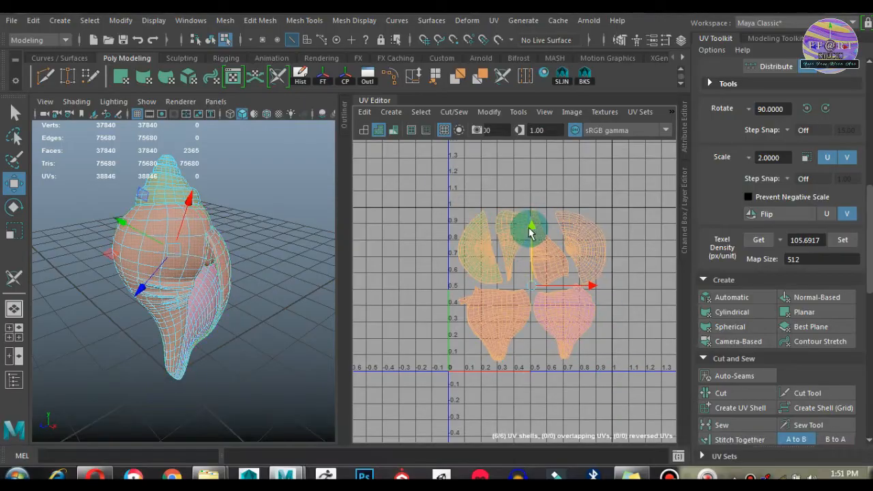
{"action": "key", "text": "r"}
{"action": "key", "text": "w"}
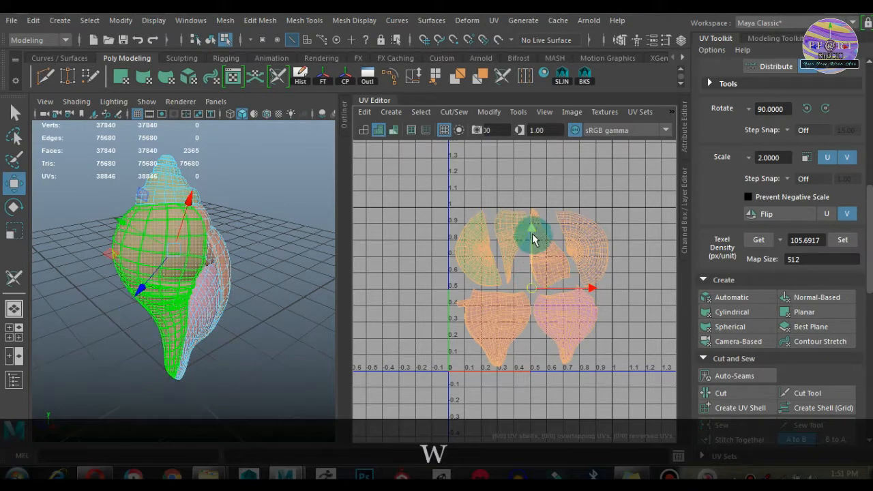
{"action": "left_click", "coordinate": [610, 375]}
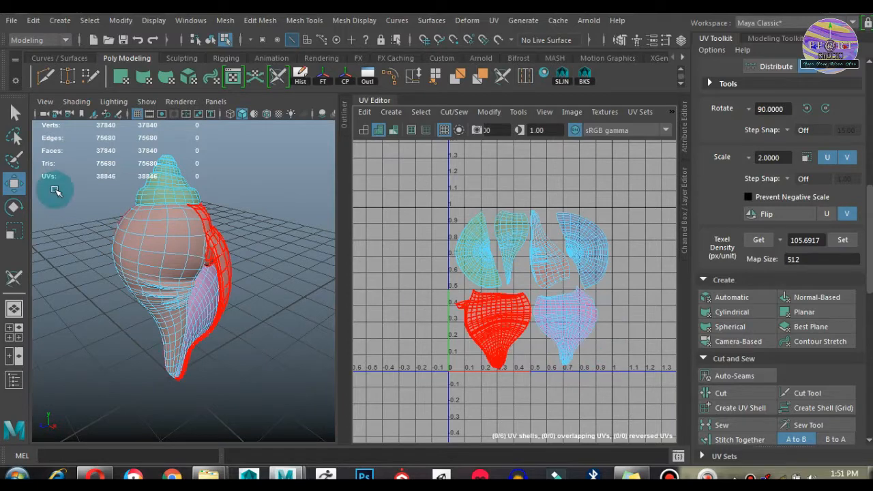
Step: Return to object mode, reselect the seashell and delete its construction history
{"action": "left_click", "coordinate": [18, 112]}
{"action": "right_click_drag", "start_coordinate": [170, 268], "coordinate": [328, 146]}
{"action": "left_click", "coordinate": [280, 181]}
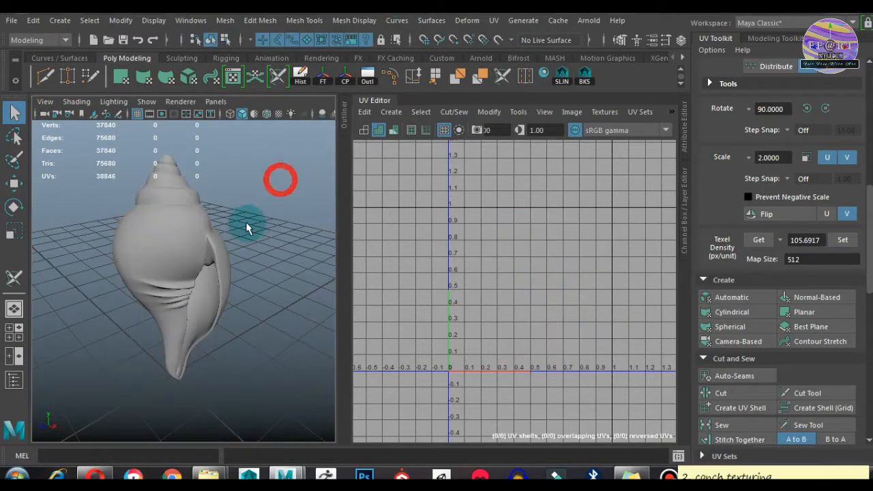
{"action": "left_click", "coordinate": [185, 249]}
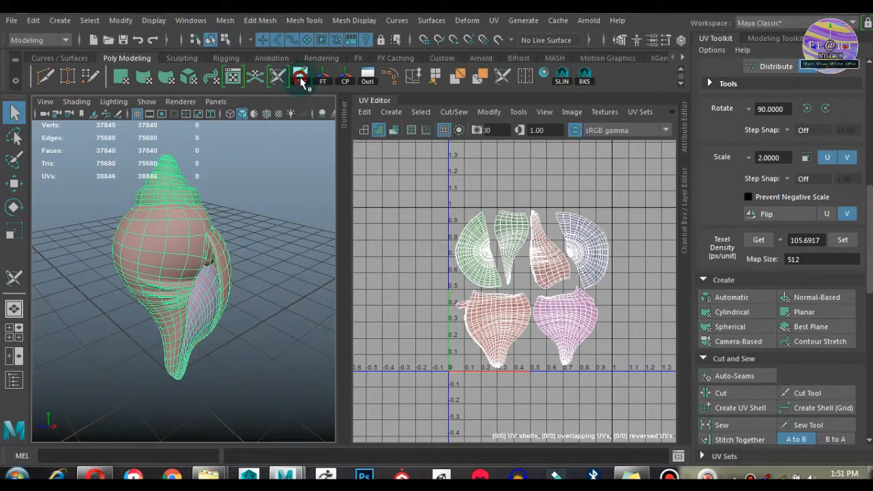
Step: Inspect the seashell from a lower angle, both deselected and selected, beside its finished UV layout
{"action": "left_click_drag", "start_coordinate": [310, 176], "coordinate": [292, 273], "text": "alt"}
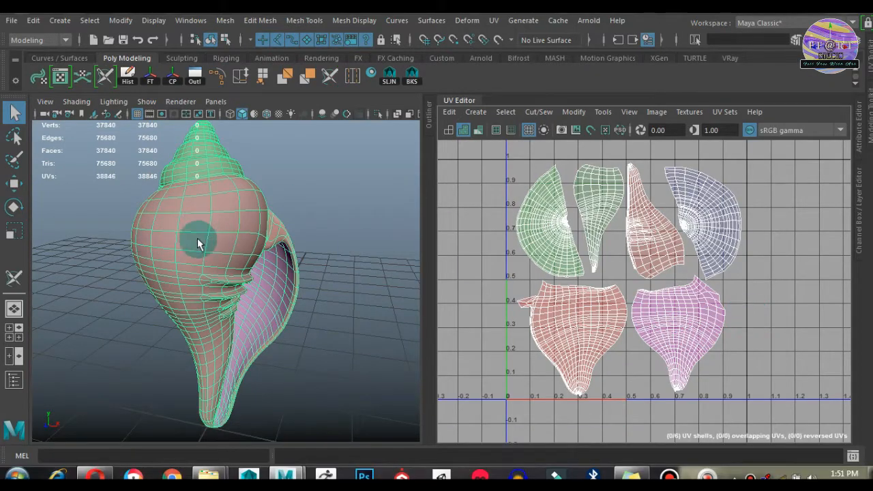
{"action": "right_click_drag", "start_coordinate": [233, 211], "coordinate": [274, 161]}
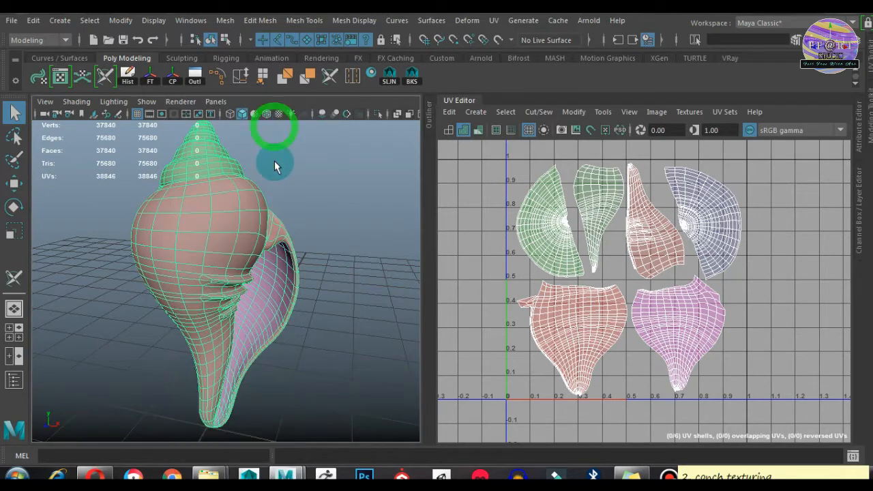
{"action": "left_click", "coordinate": [274, 177]}
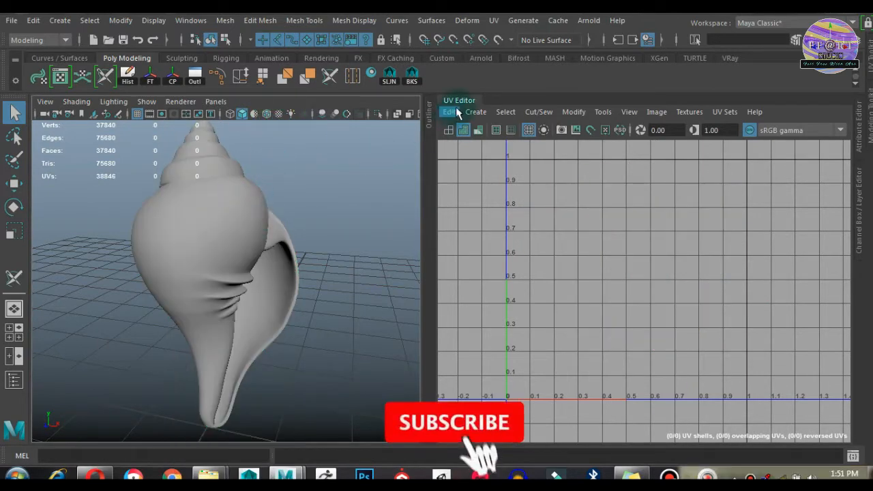
{"action": "left_click", "coordinate": [266, 205]}
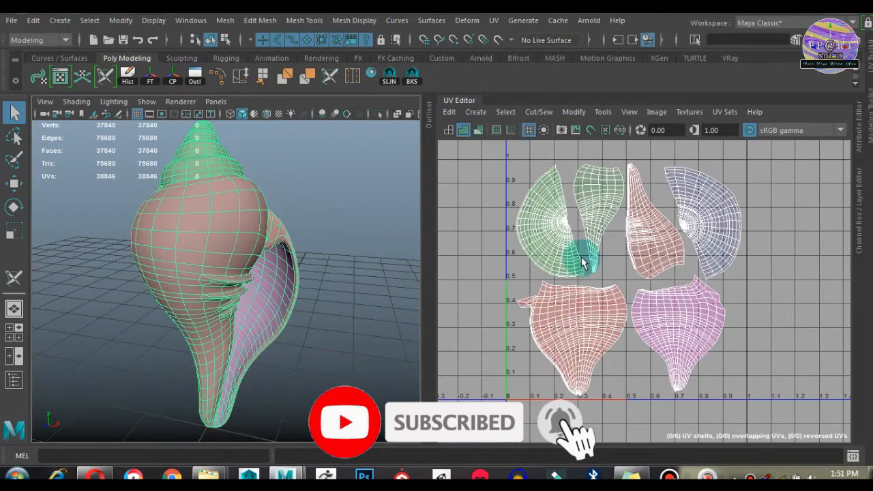